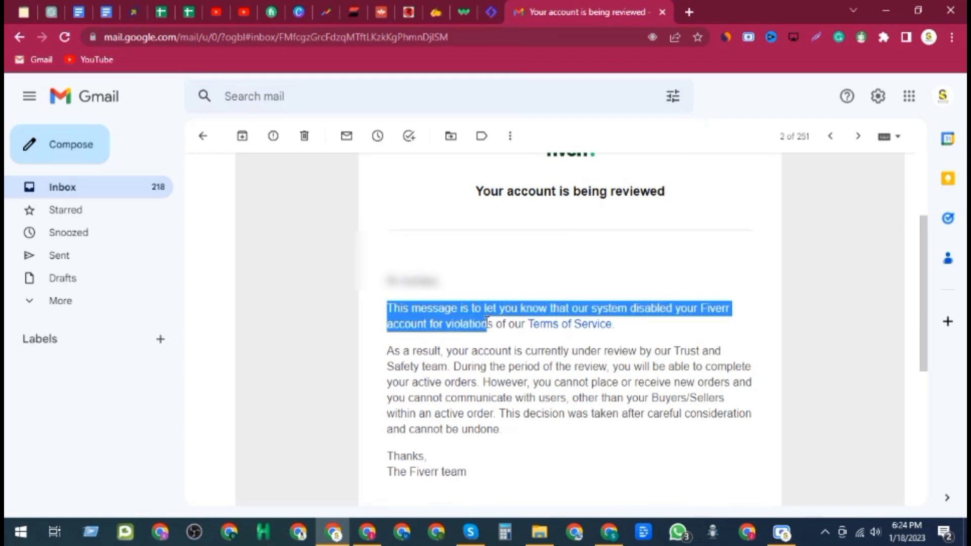
Switch from the account review email to the Fiverr page and open Help & Support from its footer.
left_click(658, 291)
scroll(658, 290, "down", 1)
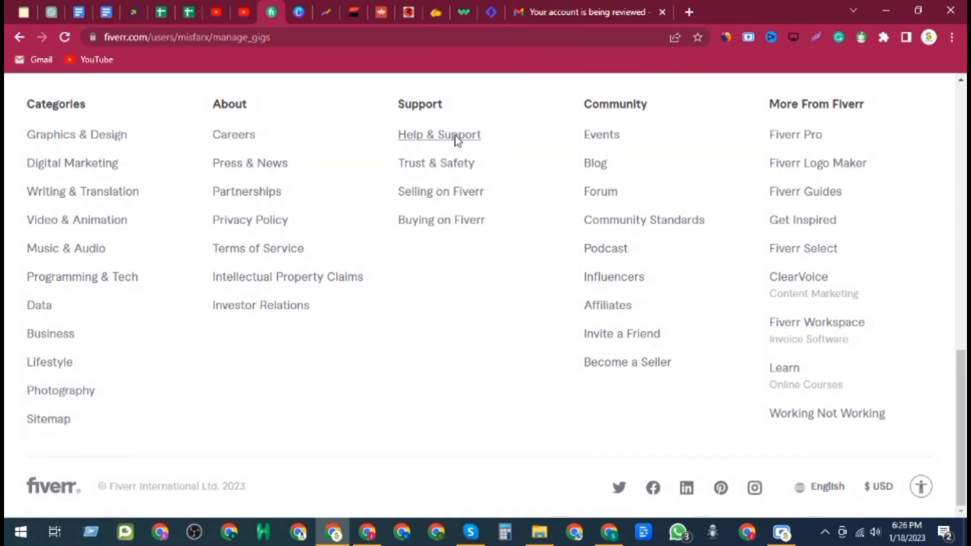
left_click(457, 139)
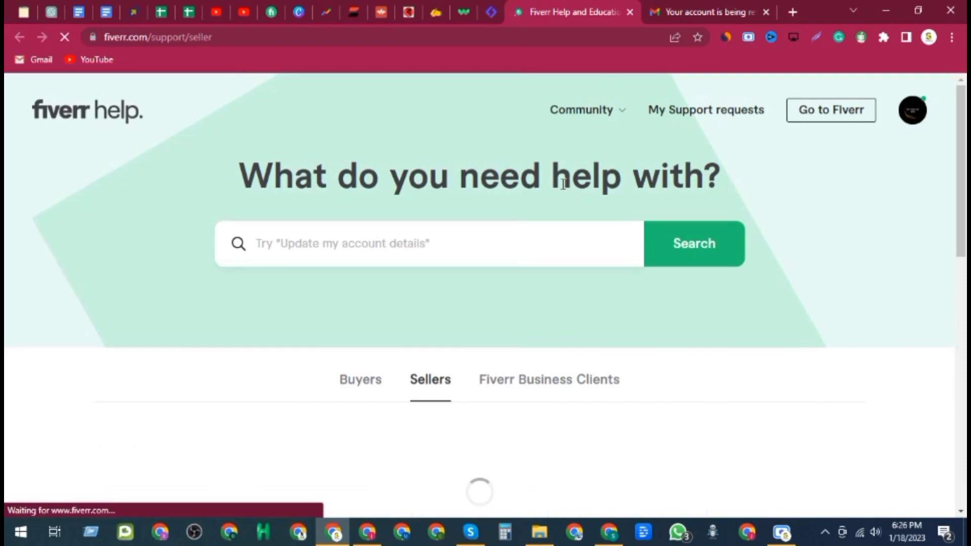
Show the Sellers help section and look through its popular topics and recommended articles.
scroll(559, 200, "down", 1)
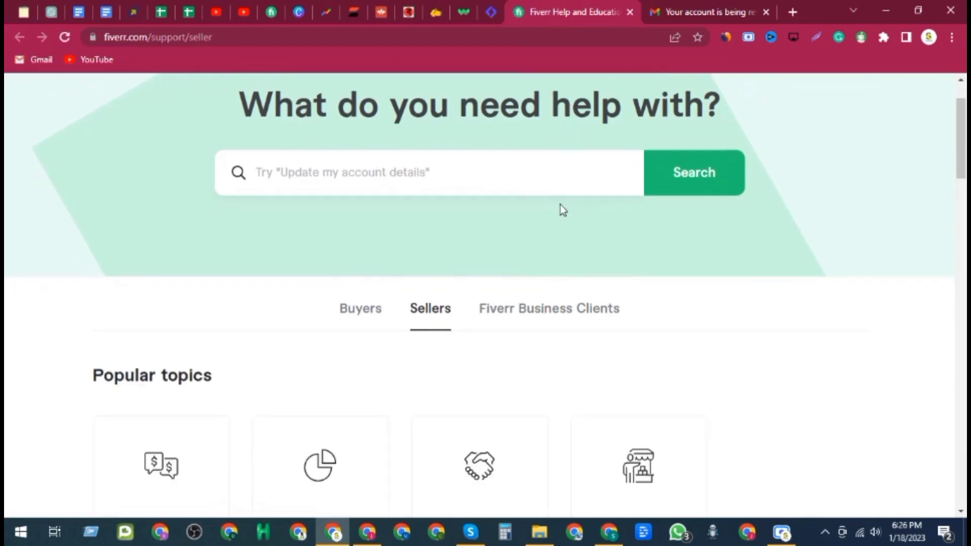
left_click(379, 314)
left_click(423, 316)
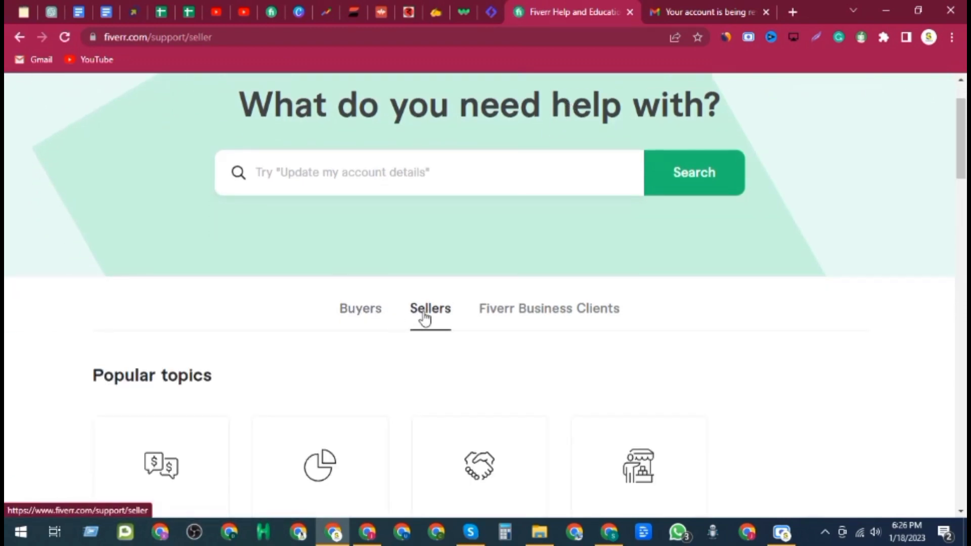
scroll(420, 316, "down", 1)
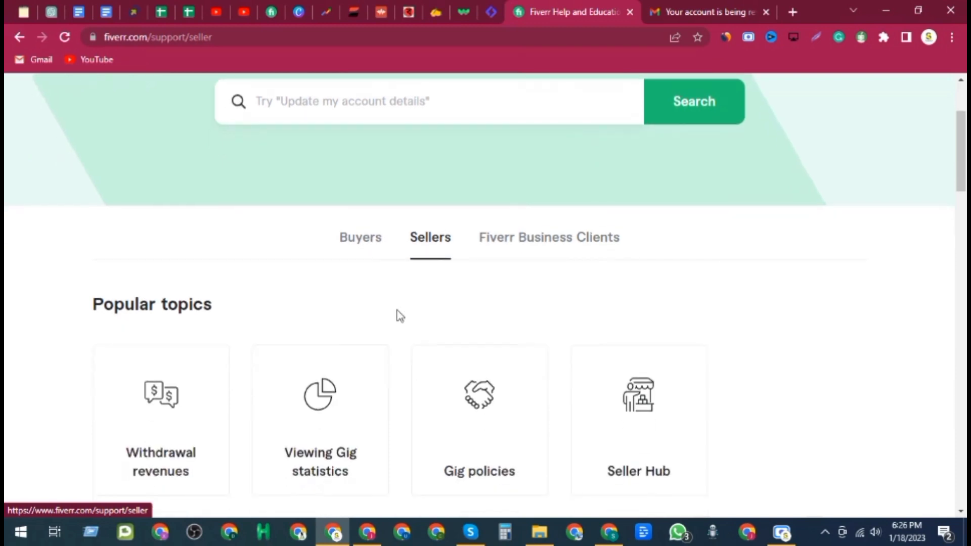
scroll(204, 336, "down", 1)
scroll(392, 330, "down", 3)
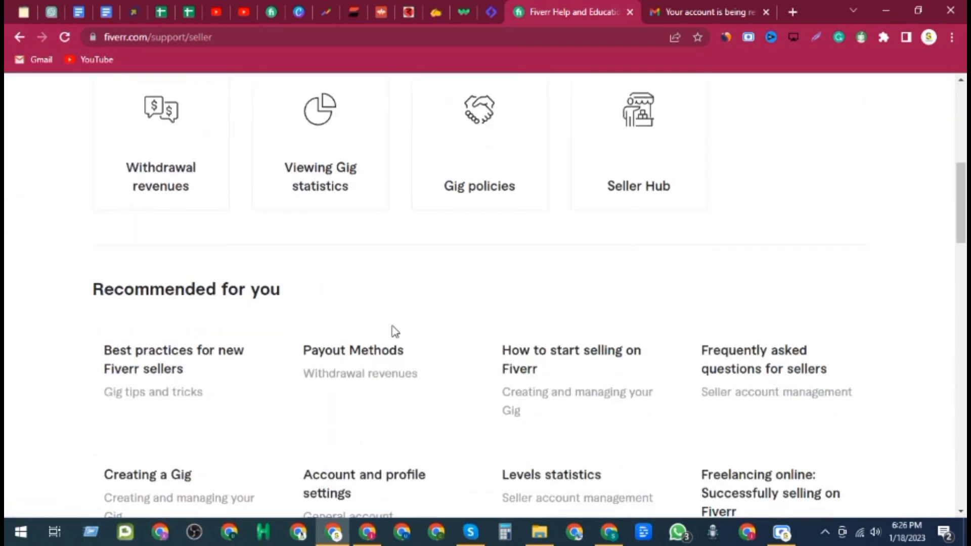
scroll(392, 330, "up", 6)
scroll(502, 224, "down", 2)
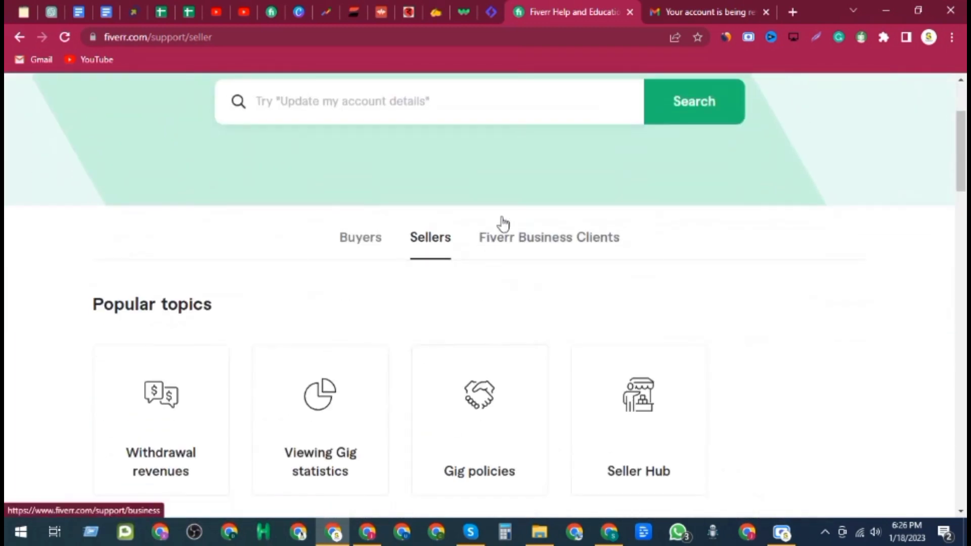
scroll(656, 303, "down", 2)
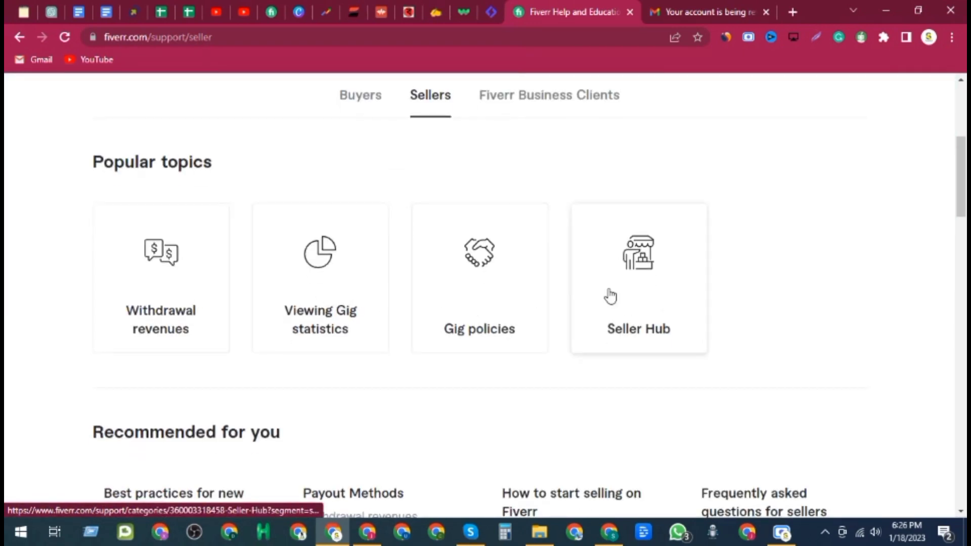
Open the Viewing Gig statistics article and go to Contact Support at its end.
left_click(375, 290)
scroll(327, 259, "down", 20)
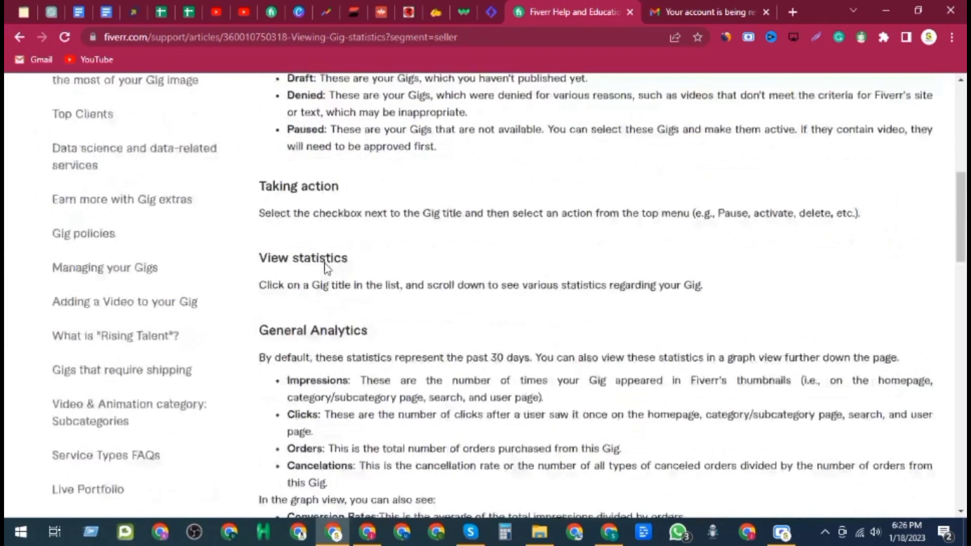
scroll(326, 264, "down", 3)
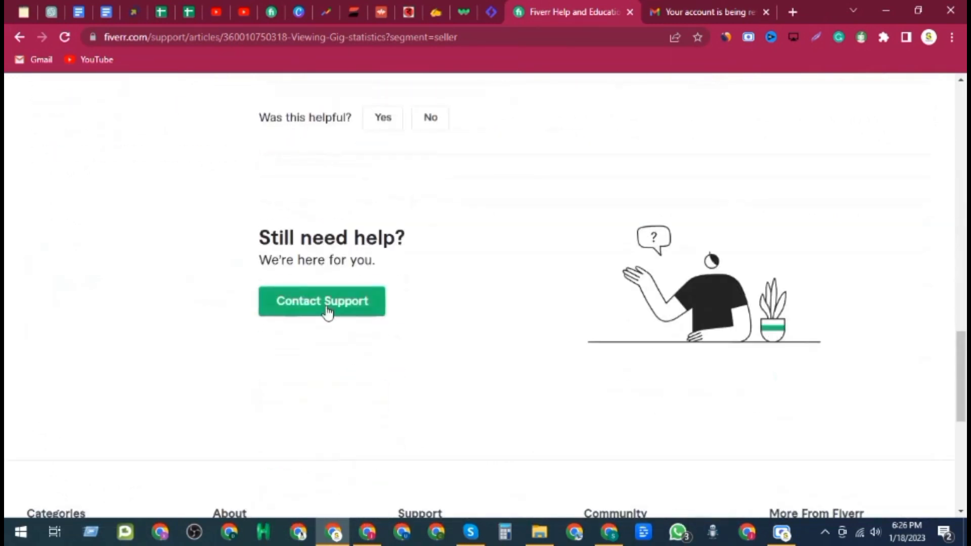
left_click(333, 303)
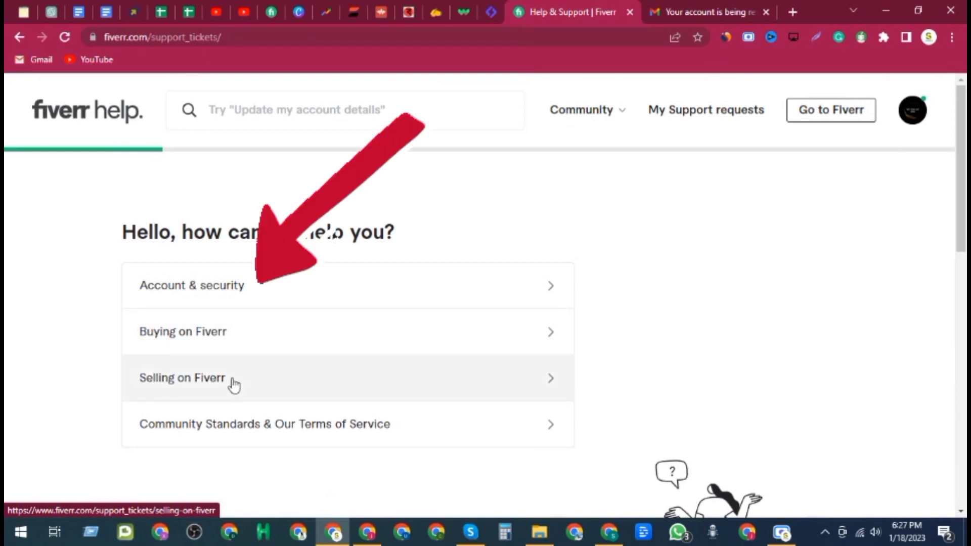
Choose Account & security, Account issues and Account was disabled as the support topic.
left_click(216, 296)
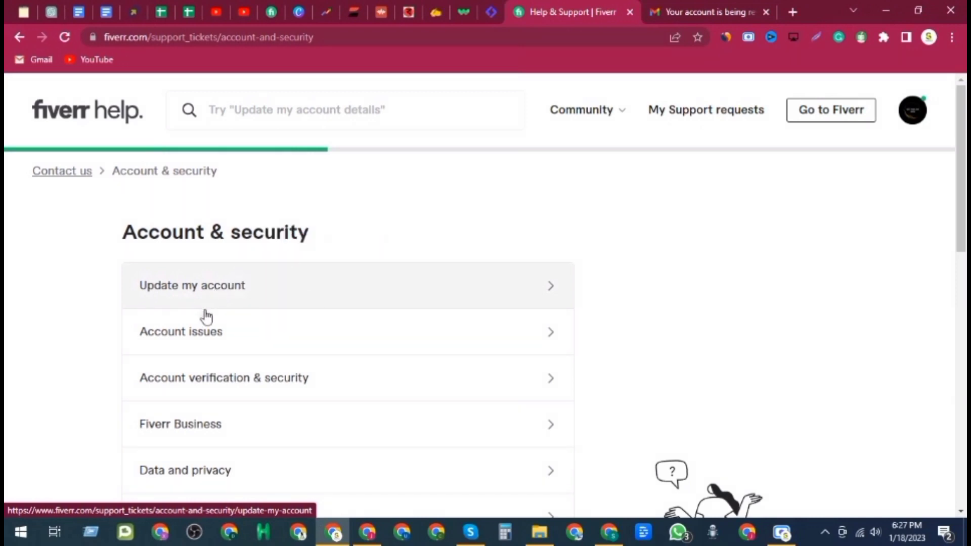
left_click(196, 342)
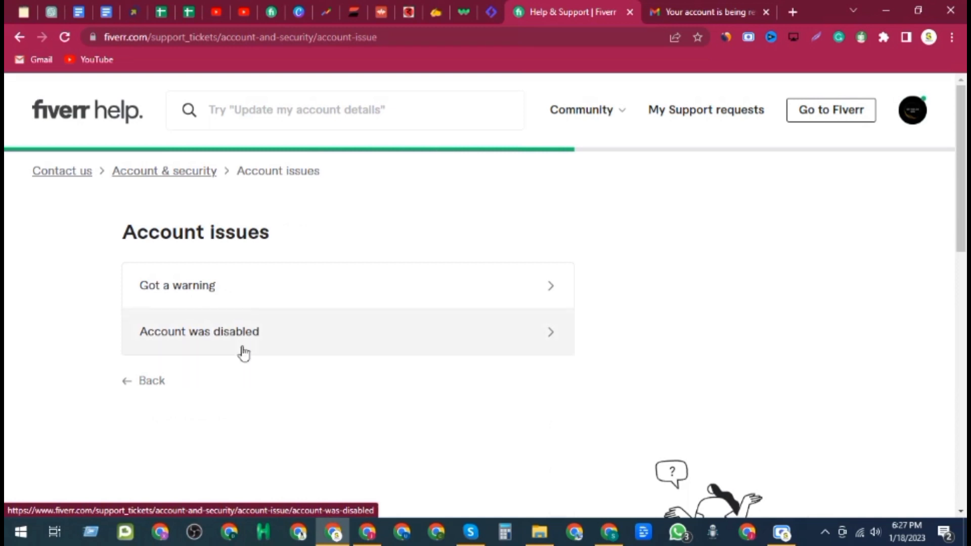
left_click(207, 338)
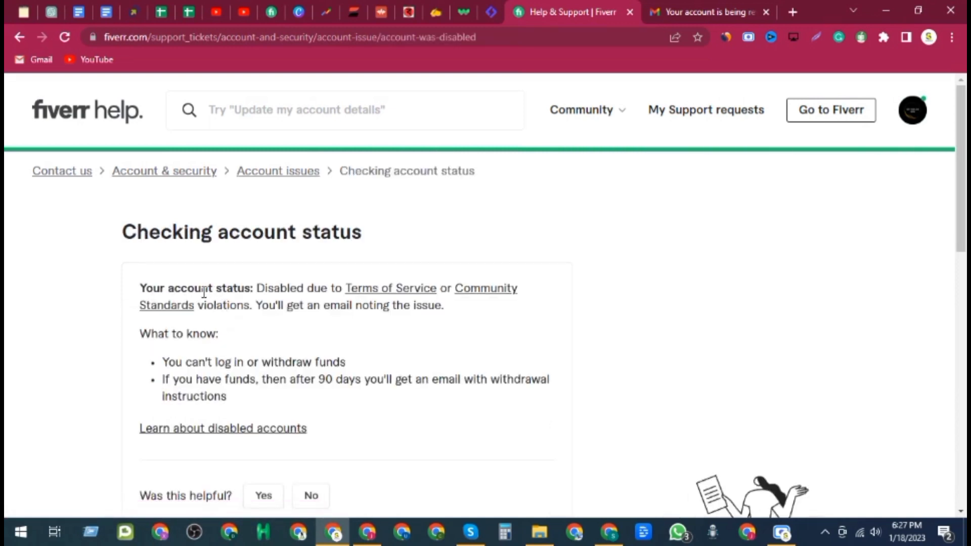
Read the account status explanation and open a support request through I still need help.
left_click_drag(134, 289, 449, 312)
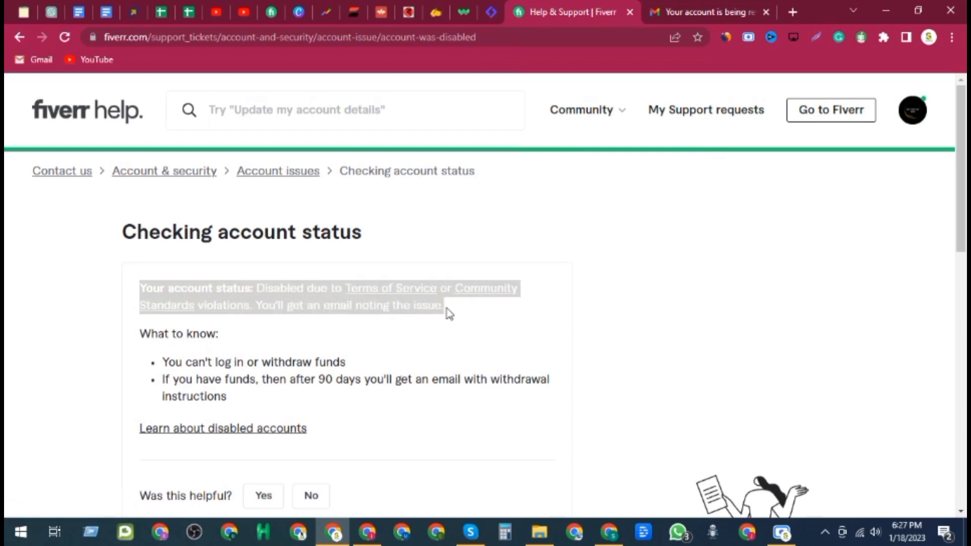
left_click(448, 312)
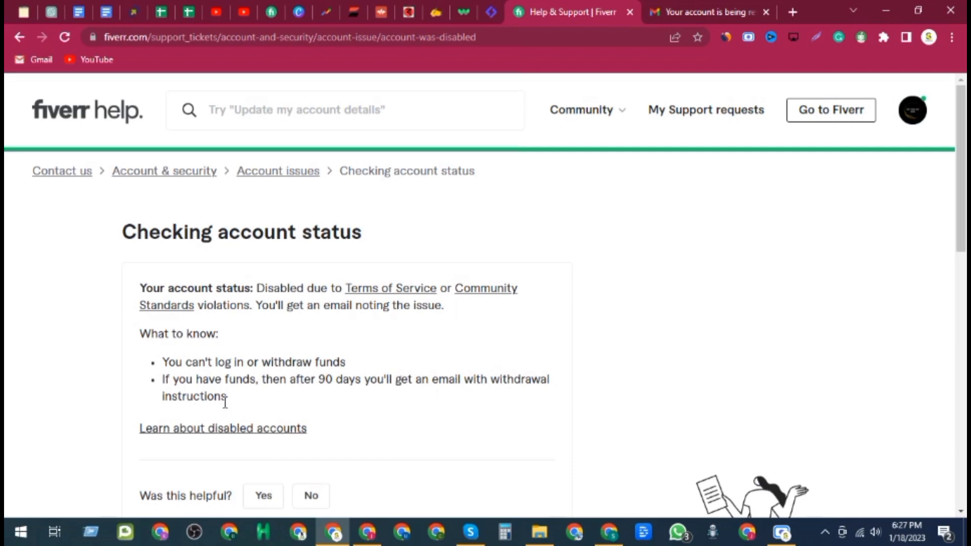
scroll(182, 400, "down", 1)
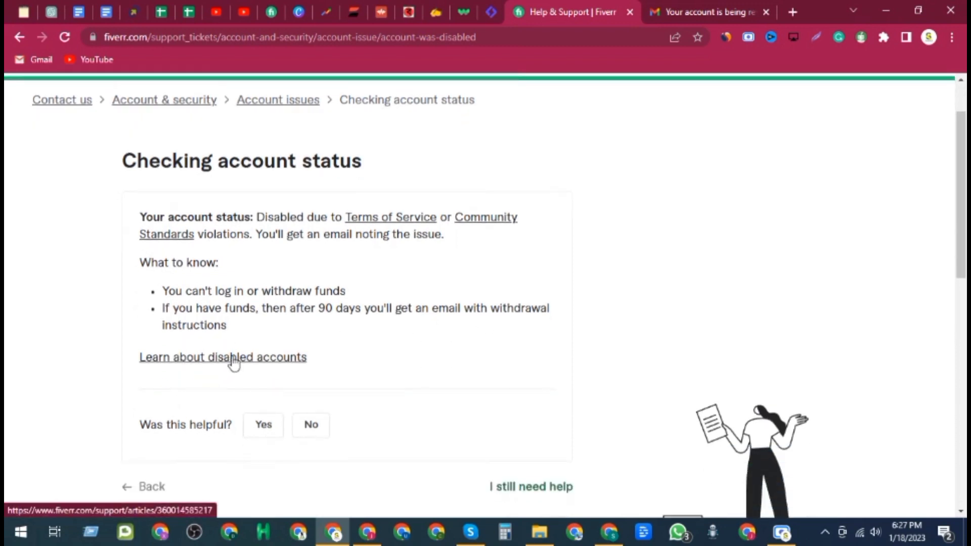
scroll(234, 362, "down", 1)
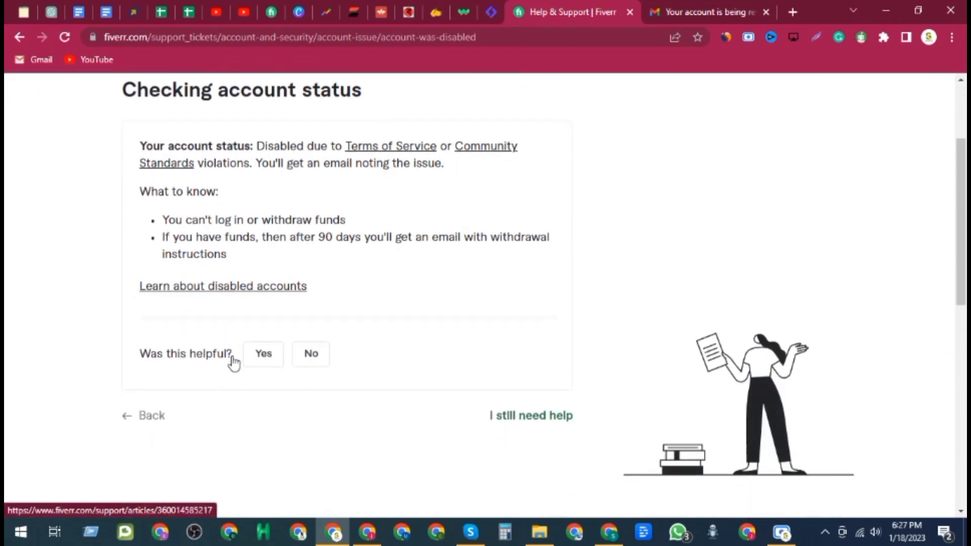
left_click(541, 425)
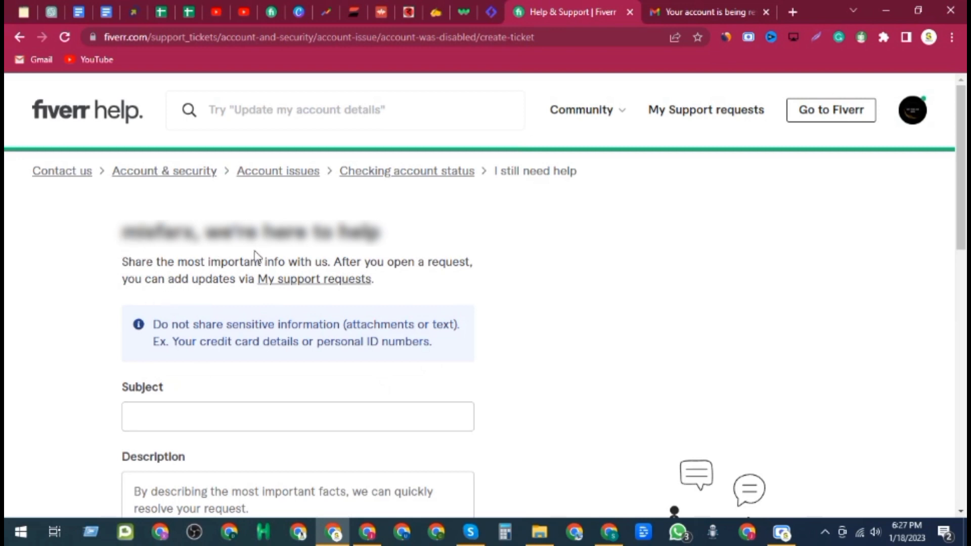
Enter the support request's subject as "My Account disabled without any mistake".
scroll(449, 289, "down", 3)
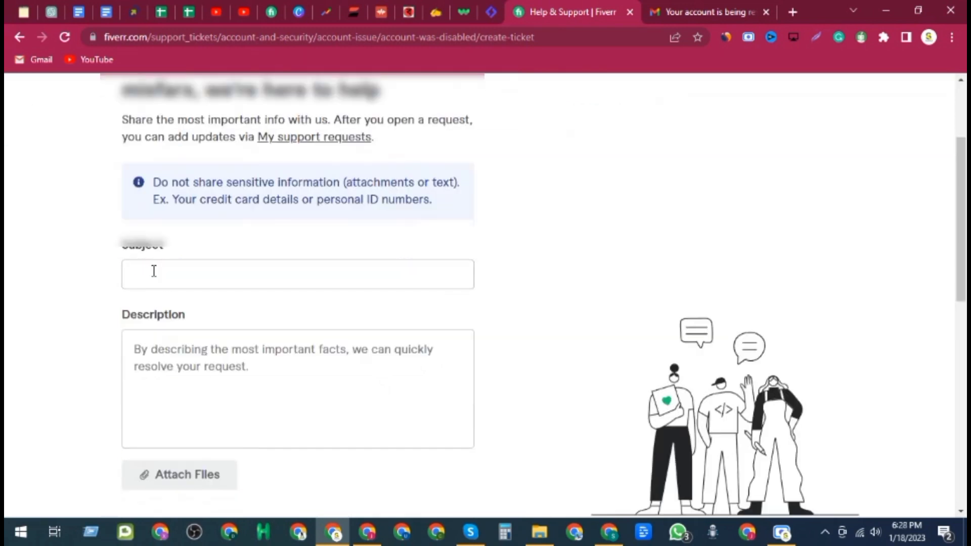
left_click(154, 273)
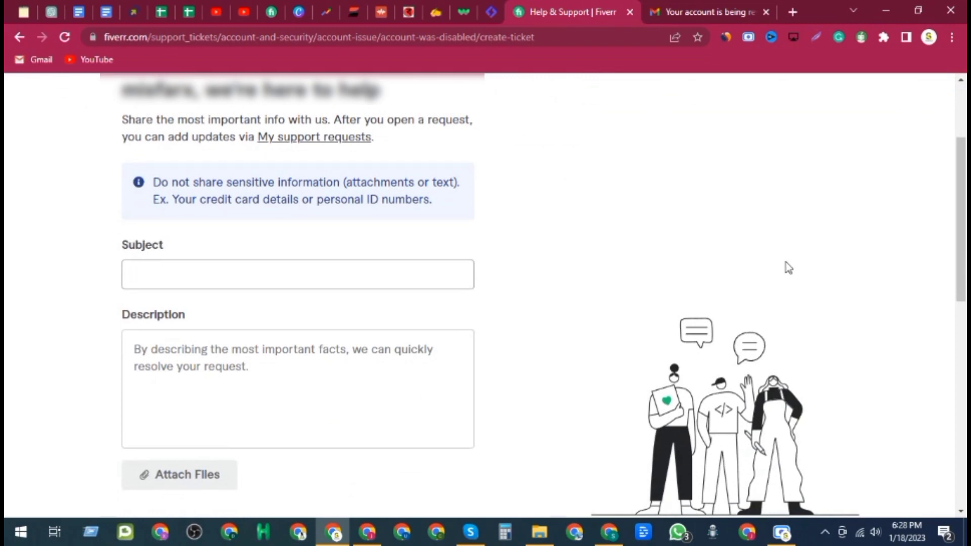
type("My Account")
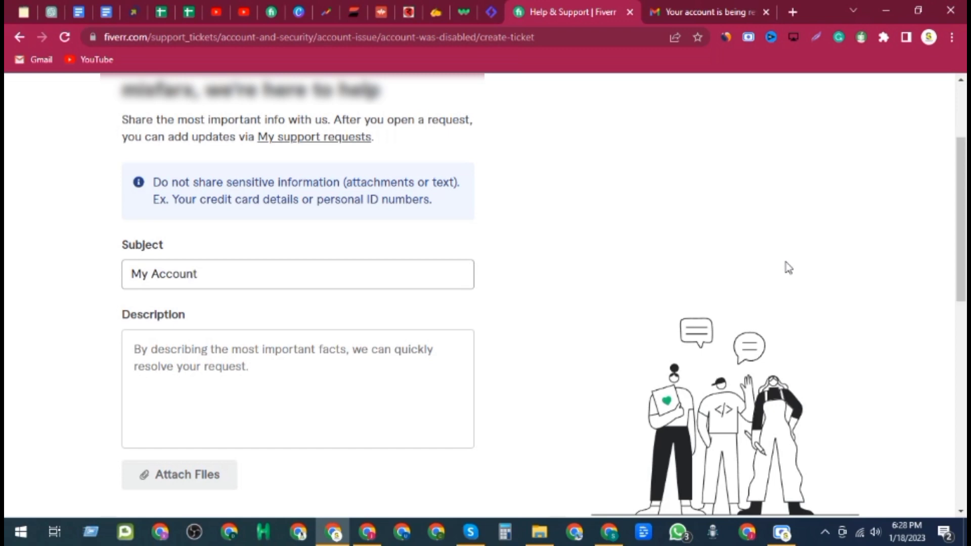
type(" disabled without")
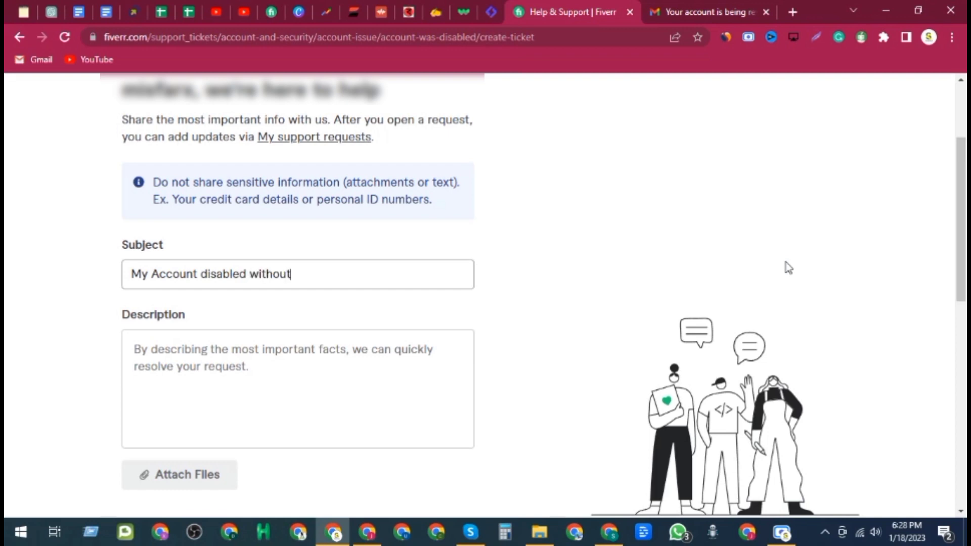
type(" any mistake")
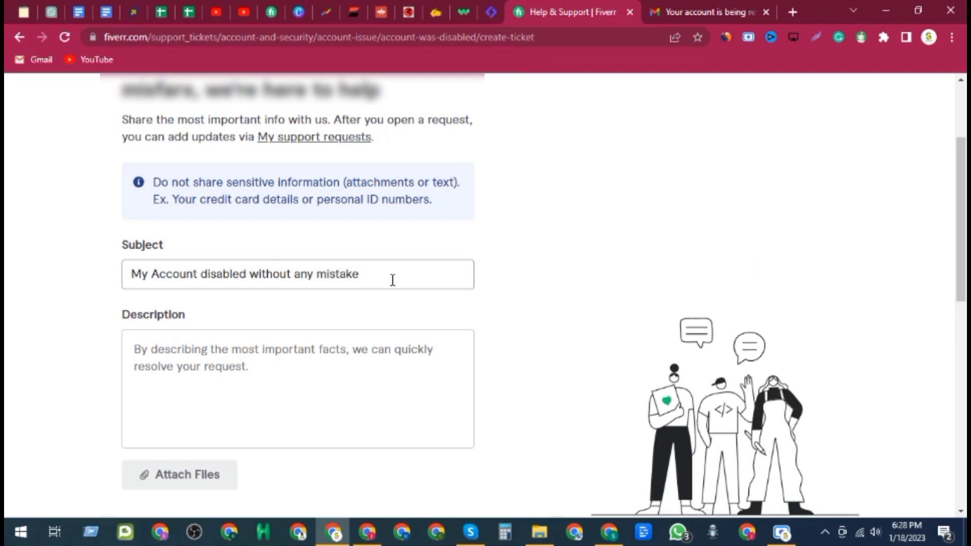
Start the description with "Hello Support Team," followed on a new line by "First of all, i apologize for the".
left_click(228, 354)
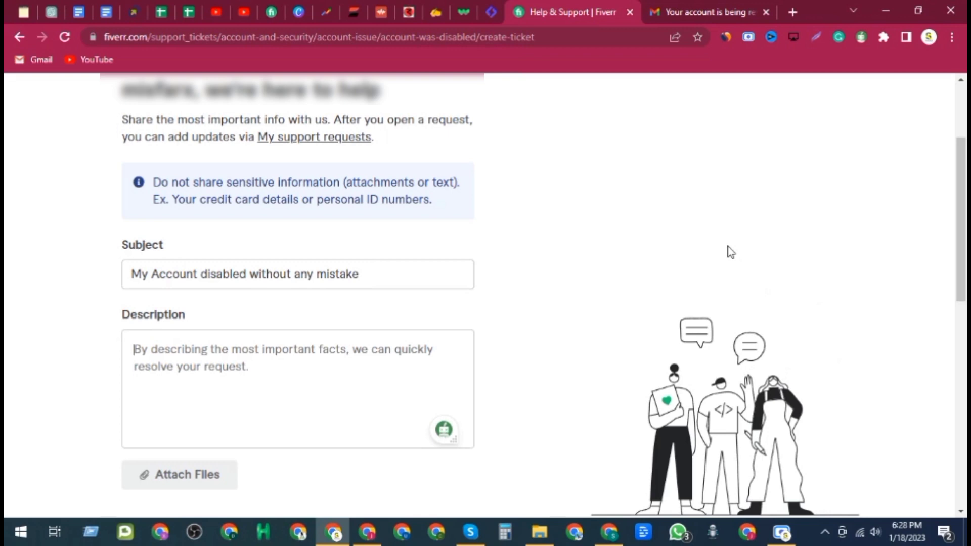
type("Hello")
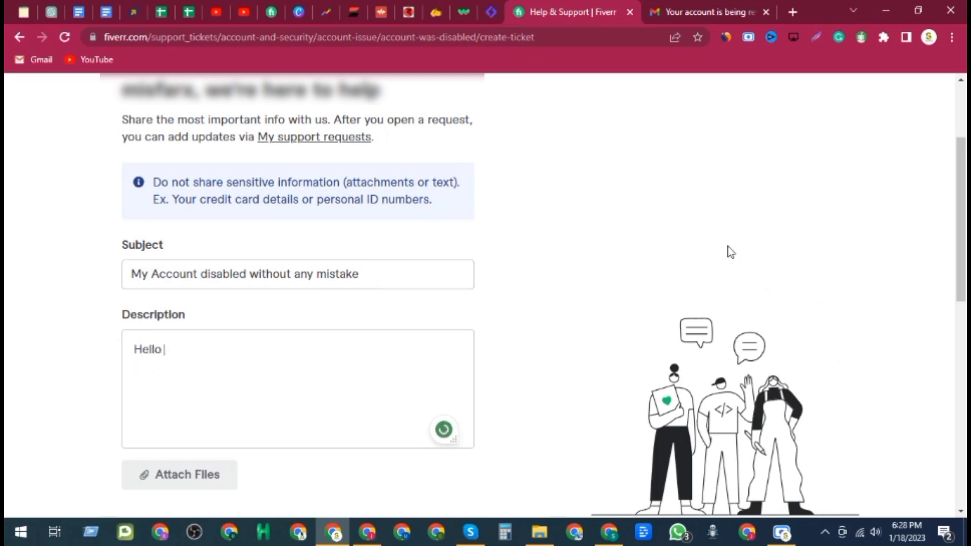
type(" Support Team")
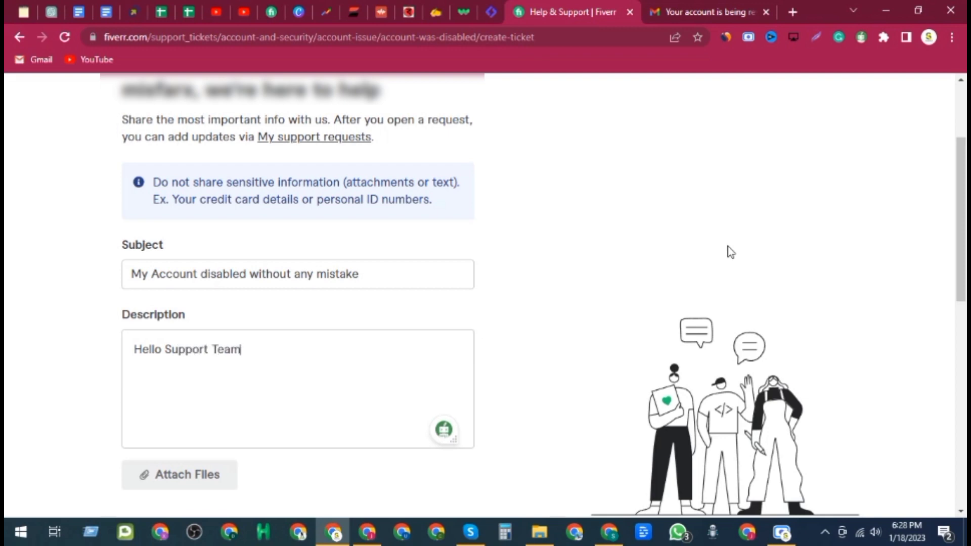
type(", First of all, i")
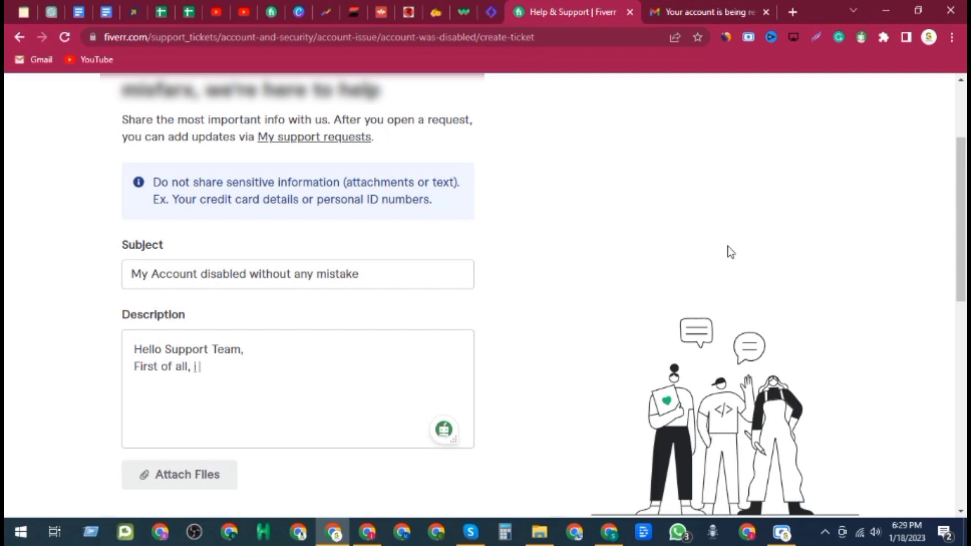
type(" apologize for the")
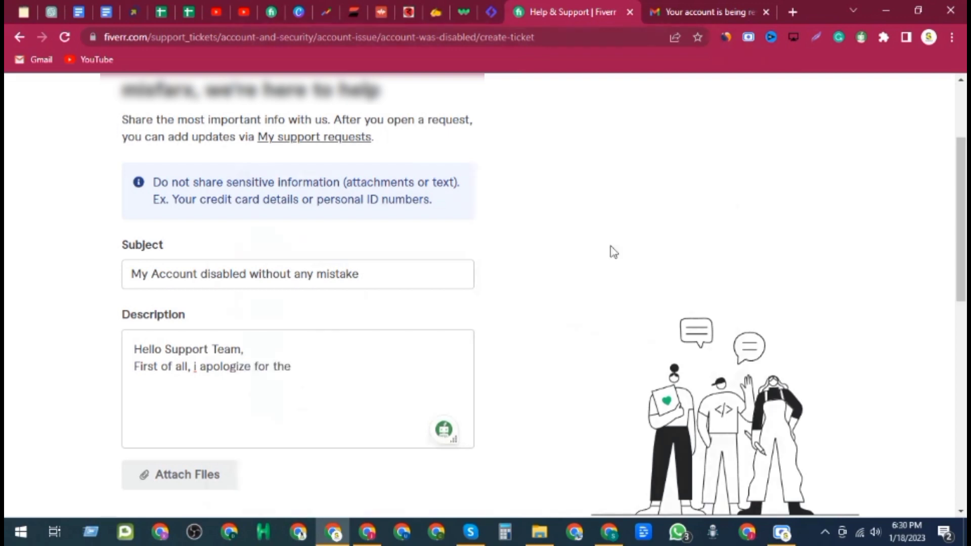
Reword the description's apology to "i apologize if i made any mistake." and begin the following sentence with "But in my".
scroll(590, 271, "up", 3)
scroll(588, 265, "down", 5)
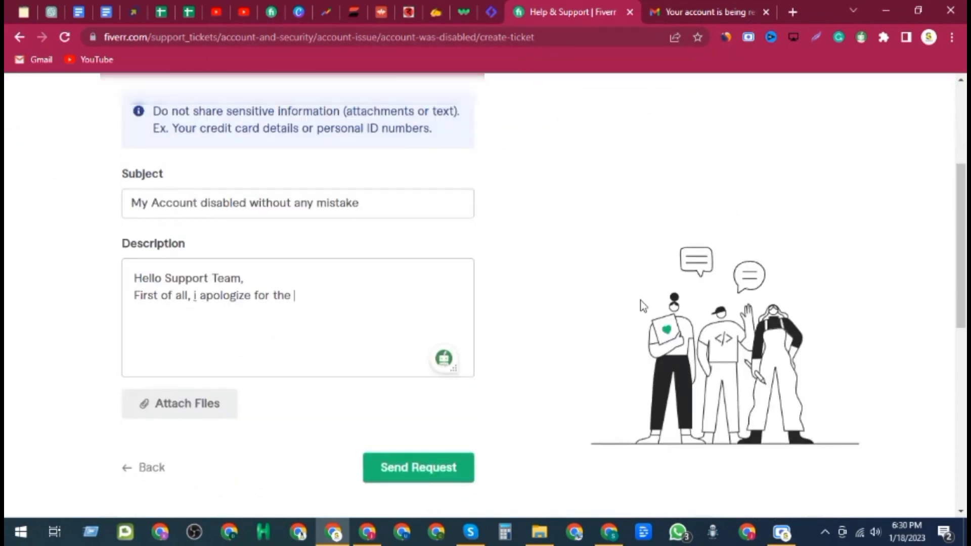
type("mistake")
key("BackSpace")
key("BackSpace")
key("BackSpace")
key("BackSpace")
key("BackSpace")
key("BackSpace")
key("BackSpace")
key("BackSpace")
key("BackSpace")
key("BackSpace")
key("BackSpace")
key("BackSpace")
type("if i made any mi")
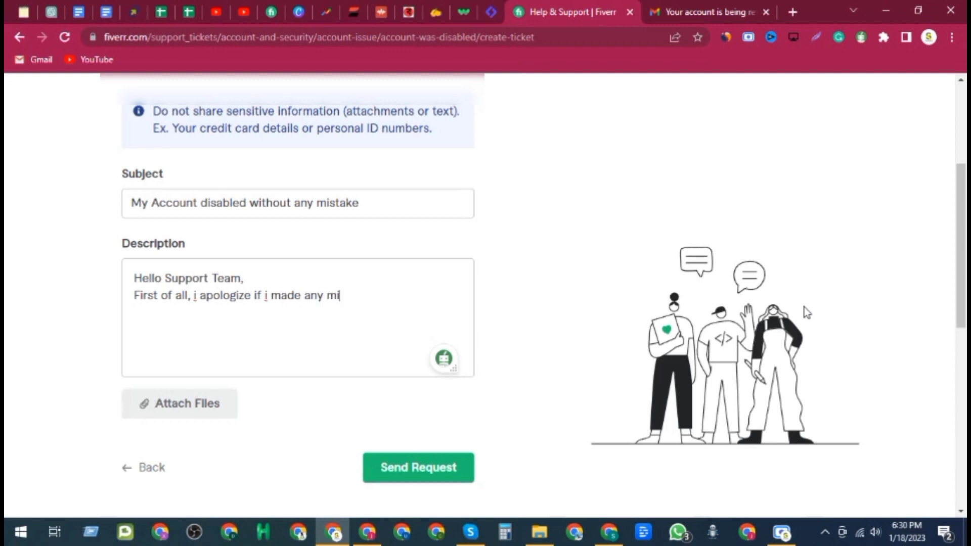
type("stake. But in my se")
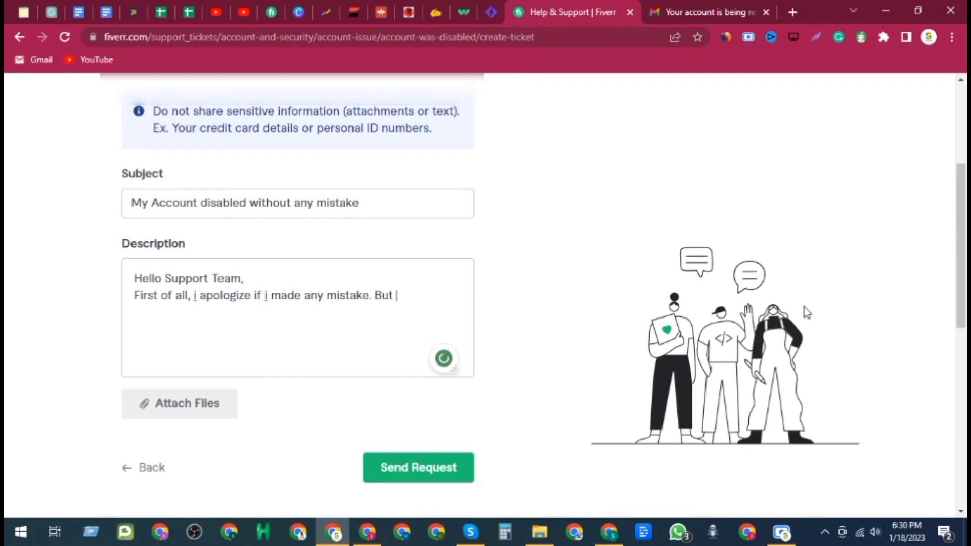
Complete the description's second sentence so it reads "But in my sense i didn't made any mistake.".
type("n")
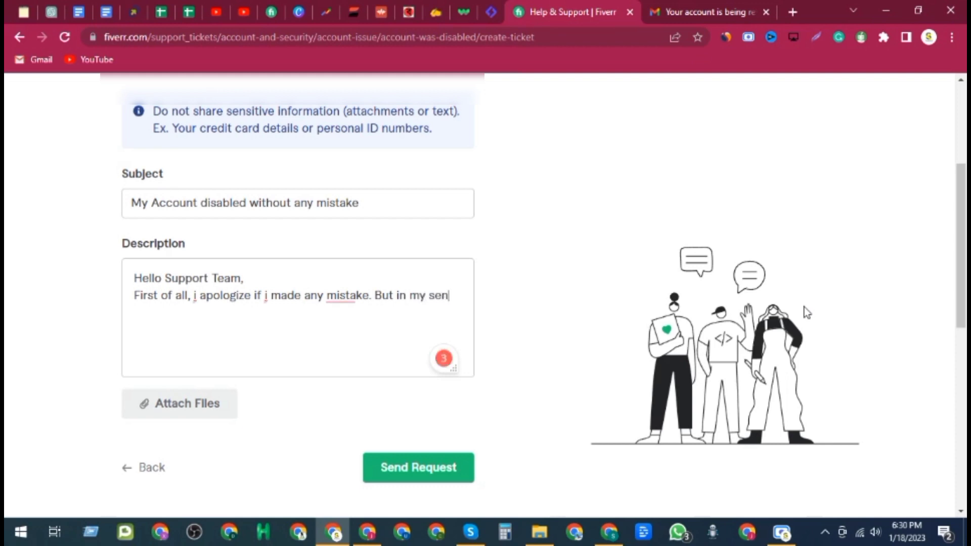
type("se i did")
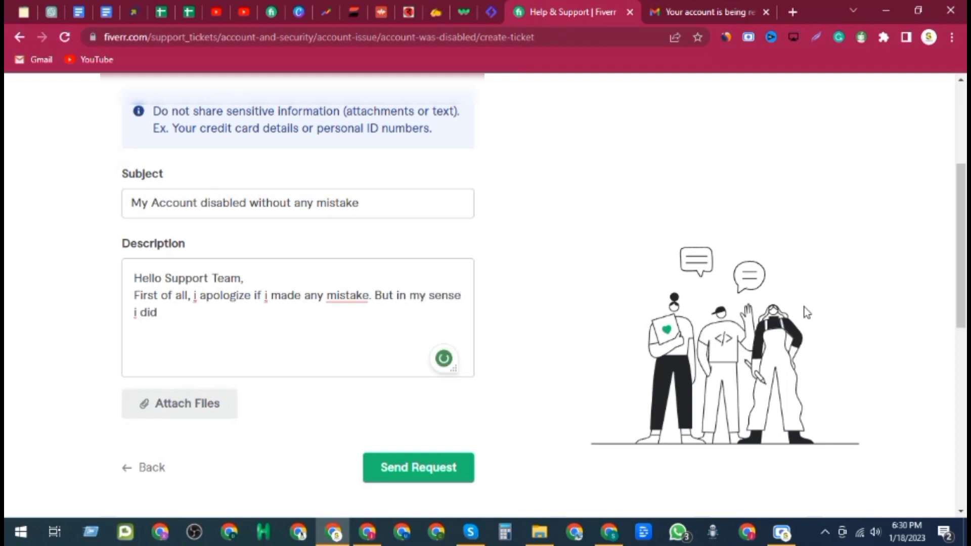
type("n't ma")
type("de any mi")
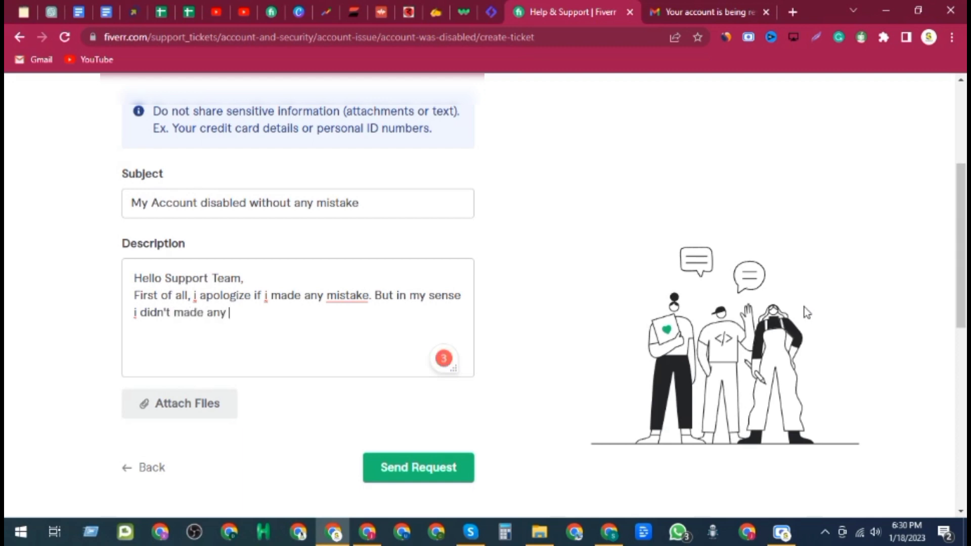
type("stake.")
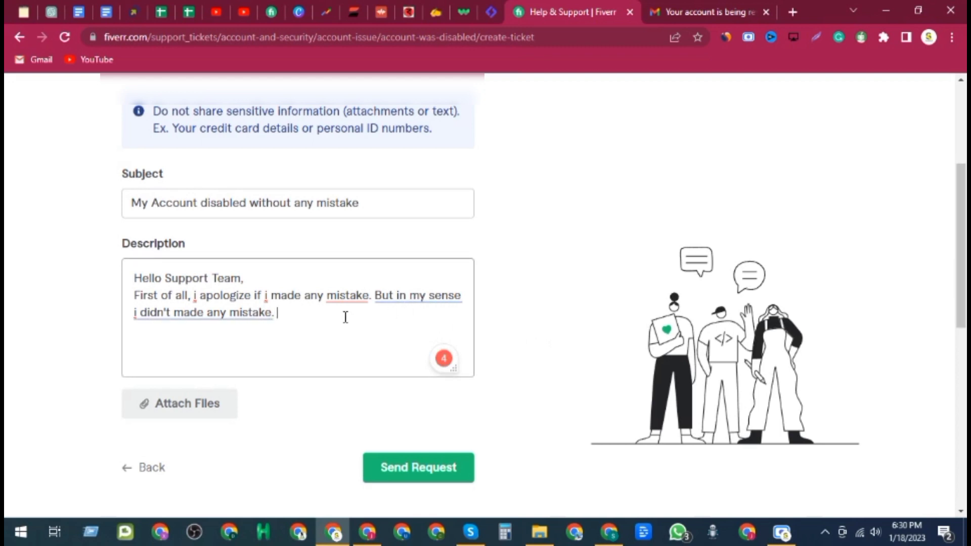
Continue the description with "But tell me exactly if you found any mistake".
type("But tell me exactly")
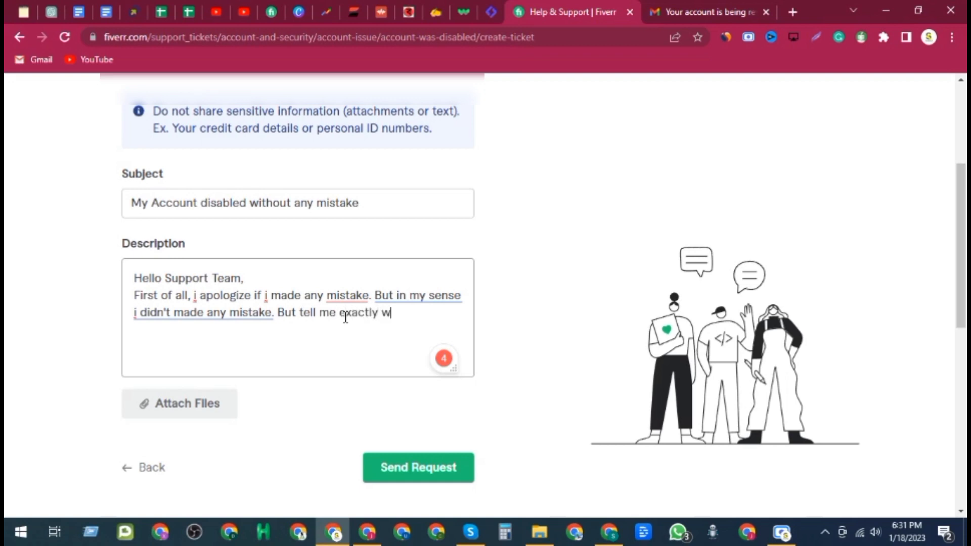
type(" w")
key("BackSpace")
type("if you")
type(" o")
type(" foun")
type("d a")
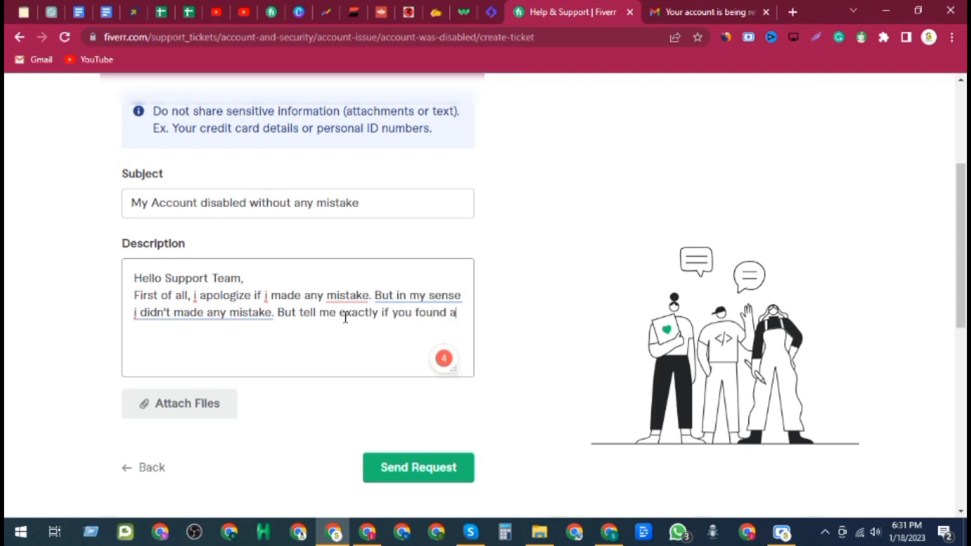
type("n")
type("y mistak")
type("e w")
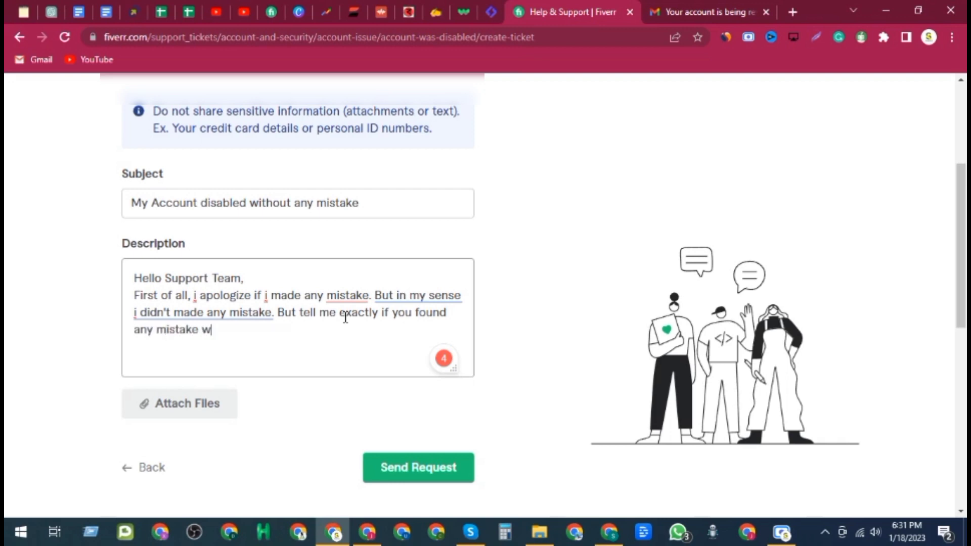
Finish the request for an explanation in the description with "while i'm working here.".
type("hile i'm work")
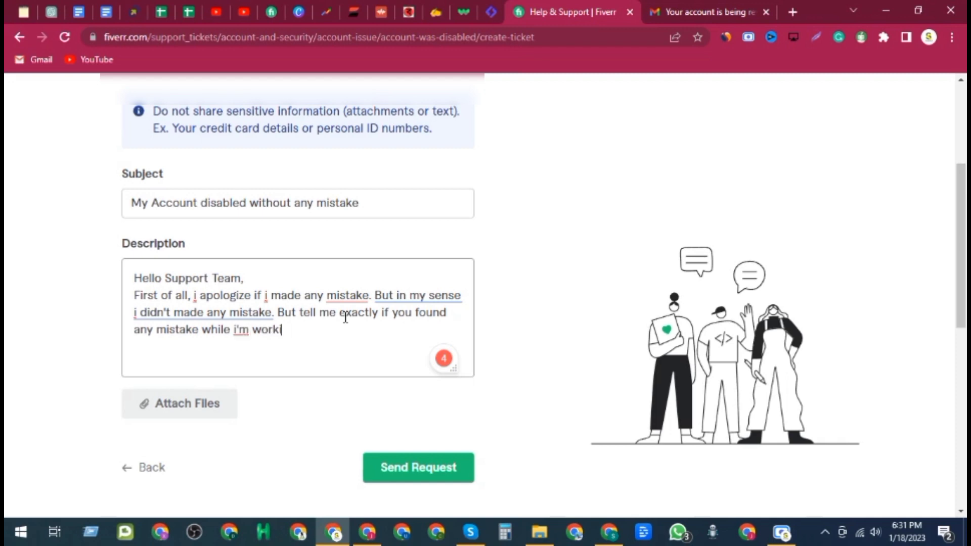
type("in")
type(" on")
key("BackSpace")
key("BackSpace")
key("BackSpace")
key("BackSpace")
key("BackSpace")
type("here. ")
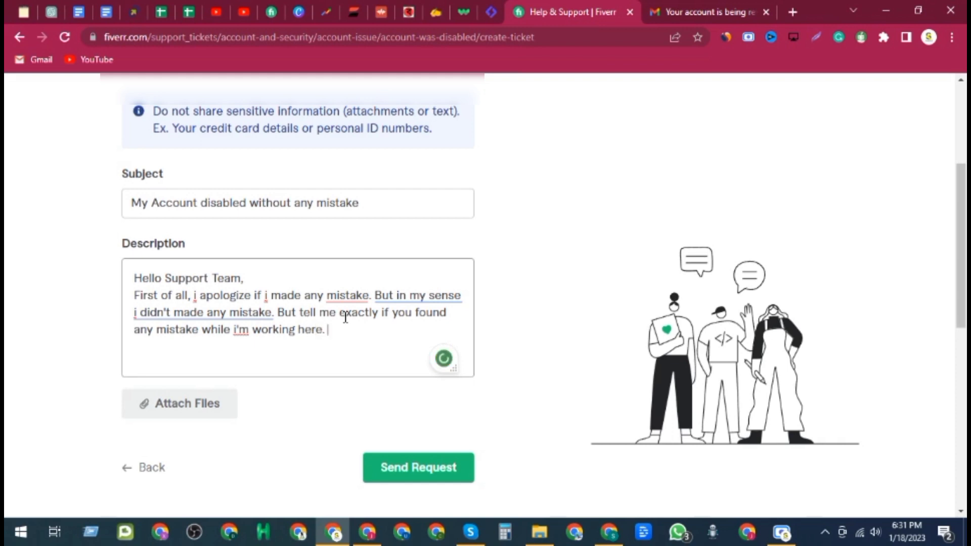
Add "Then i'll correct it and i promise never to make the mistake again in the future." to the description.
type("Then i")
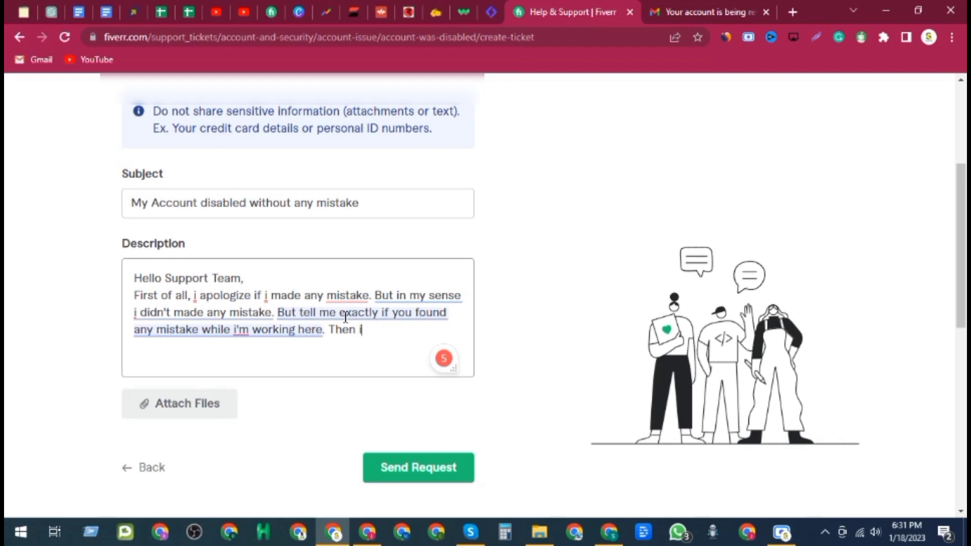
type("'ll ")
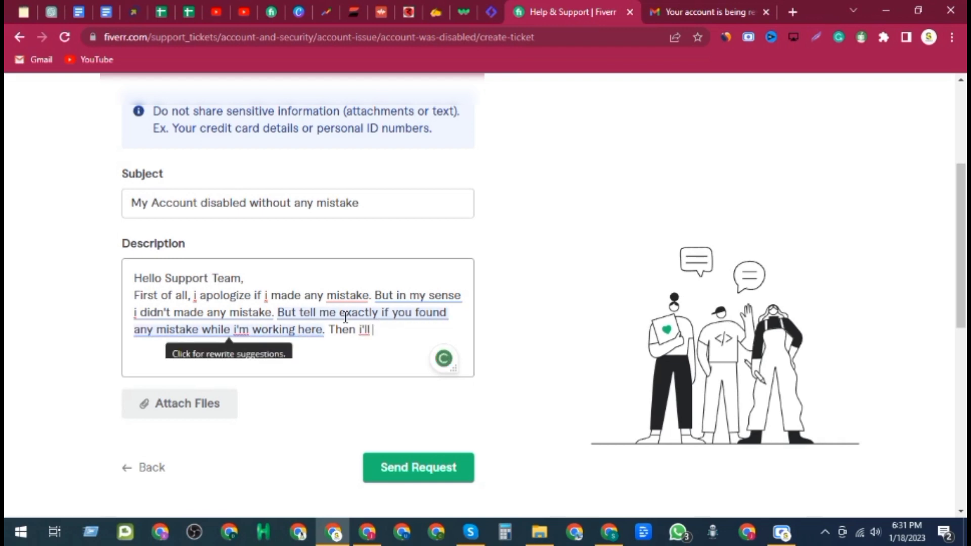
type("fix")
key("BackSpace")
key("BackSpace")
key("BackSpace")
key("BackSpace")
type("correct ")
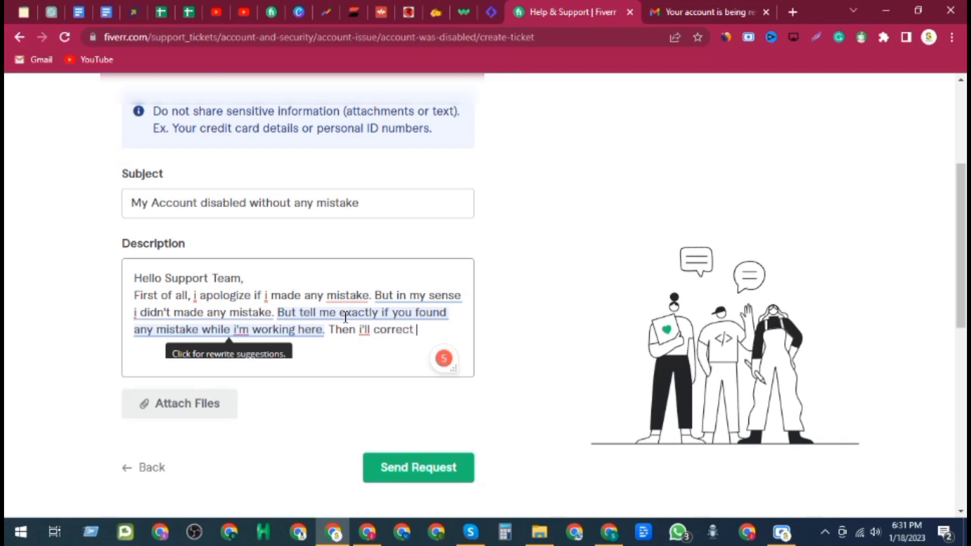
type("it and i promi")
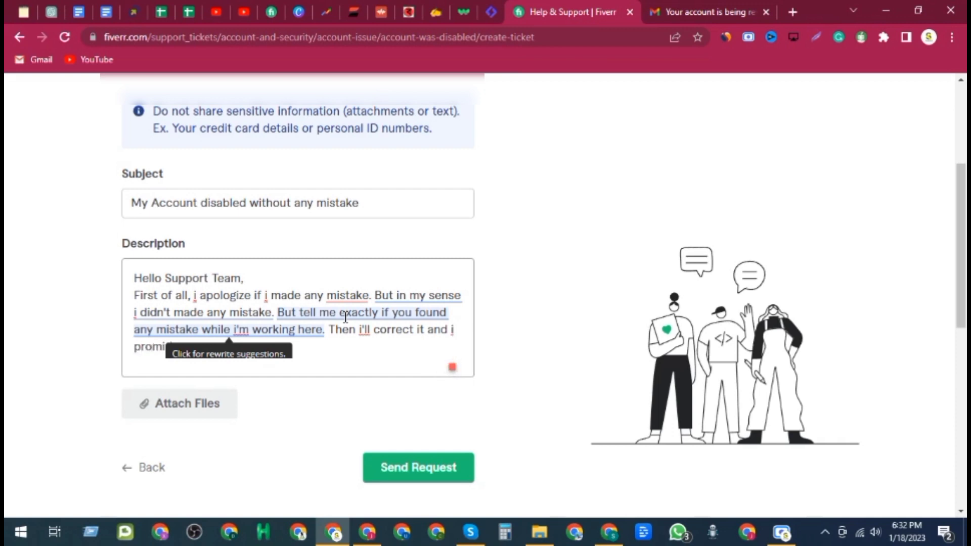
type("se ne")
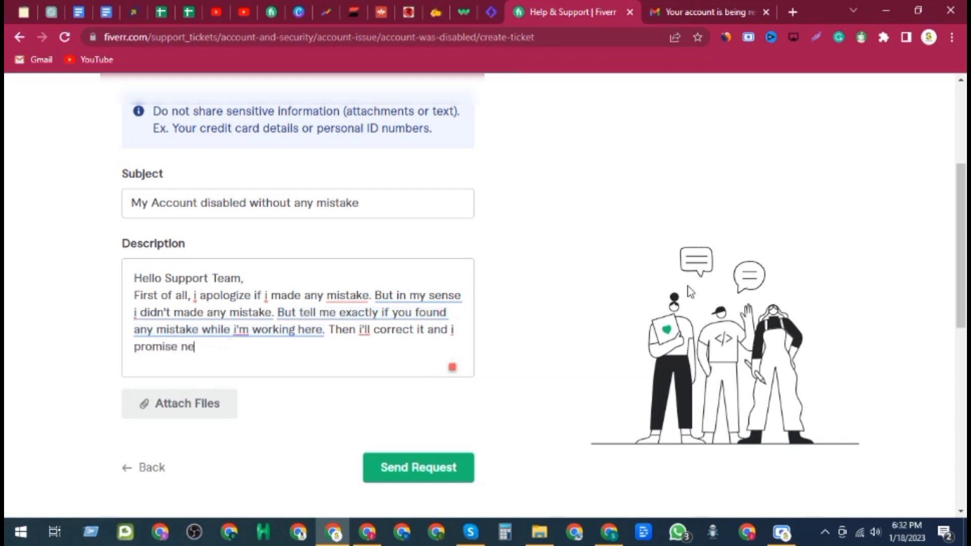
type("ver to make the mi")
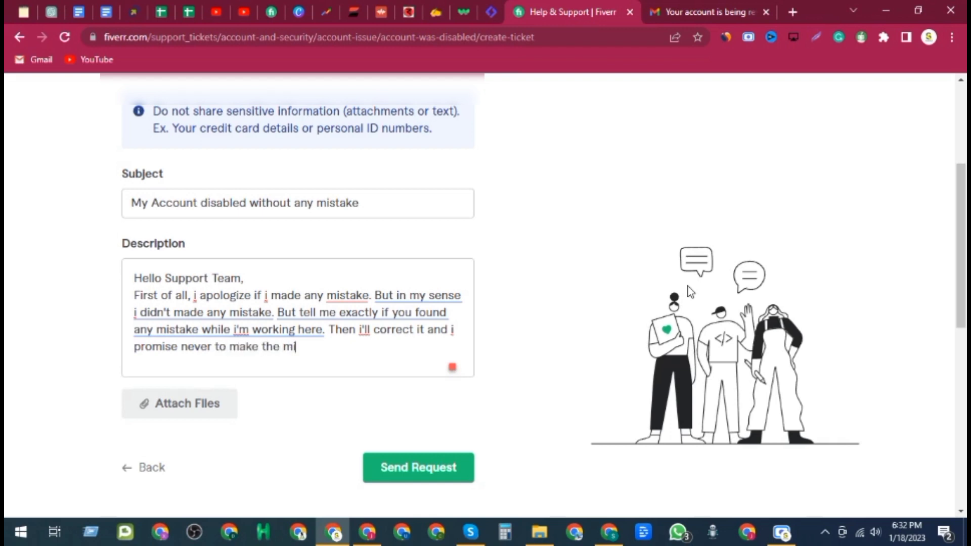
type("stake again in ")
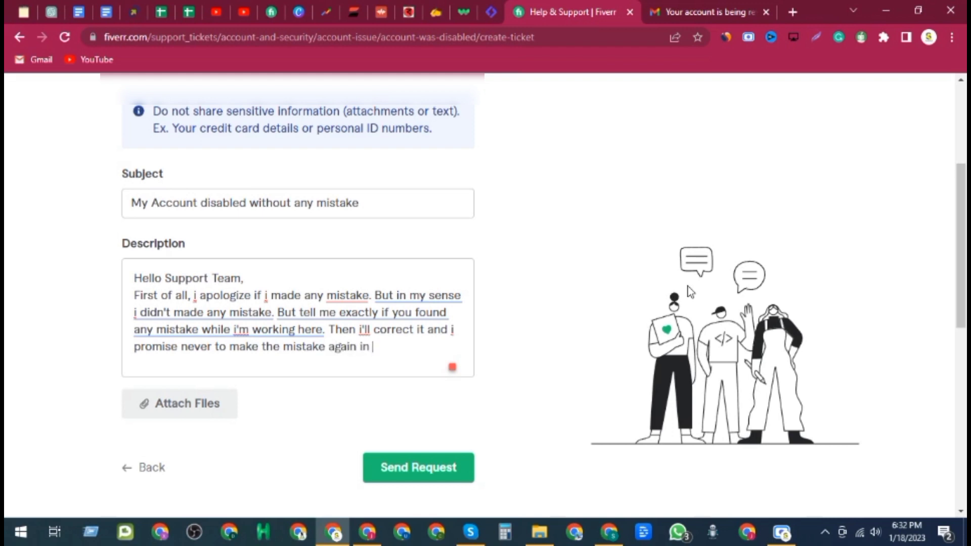
type("the future. Hopeful")
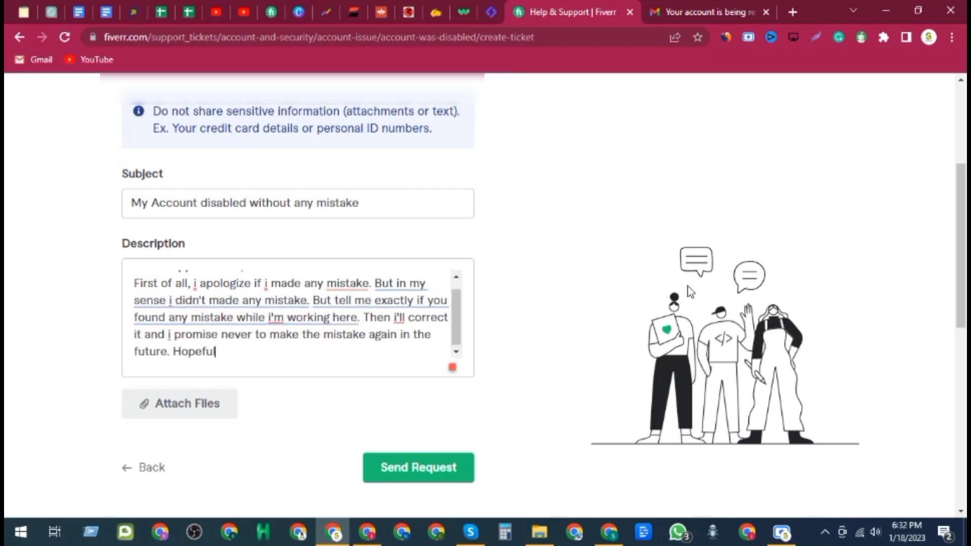
End the description with "Hopefully you understood and let me another chance to continue here, Thank you in advance!".
type("ly you understoo")
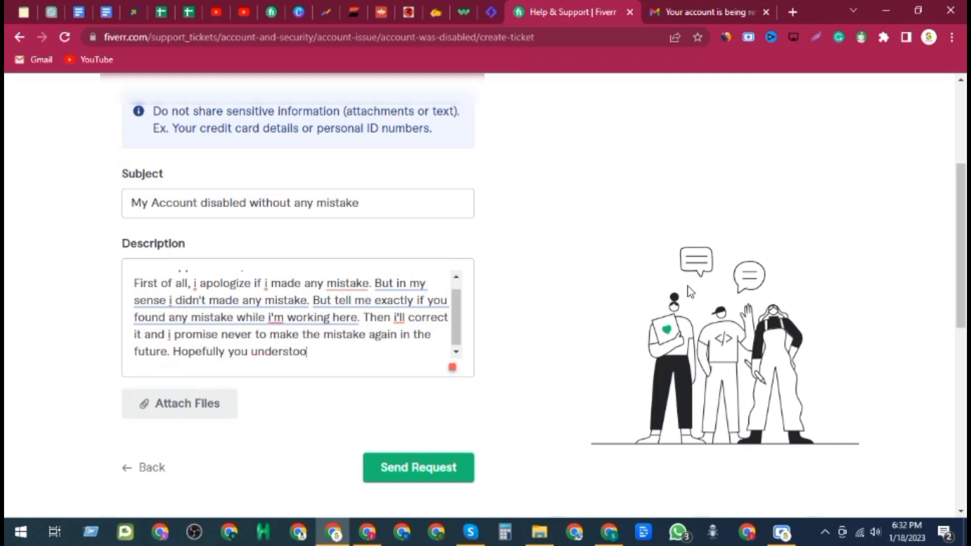
type("d and let me another ")
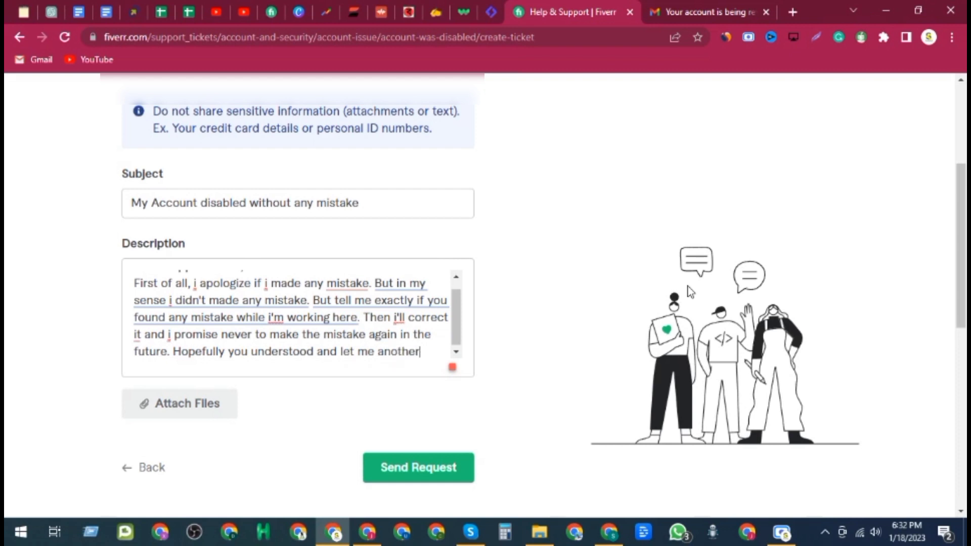
type("chance to")
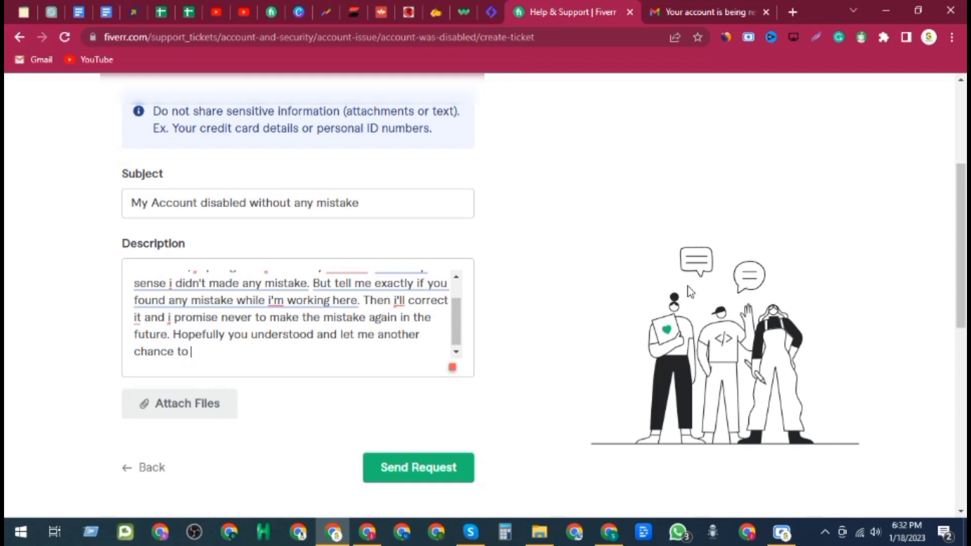
type(" continue here")
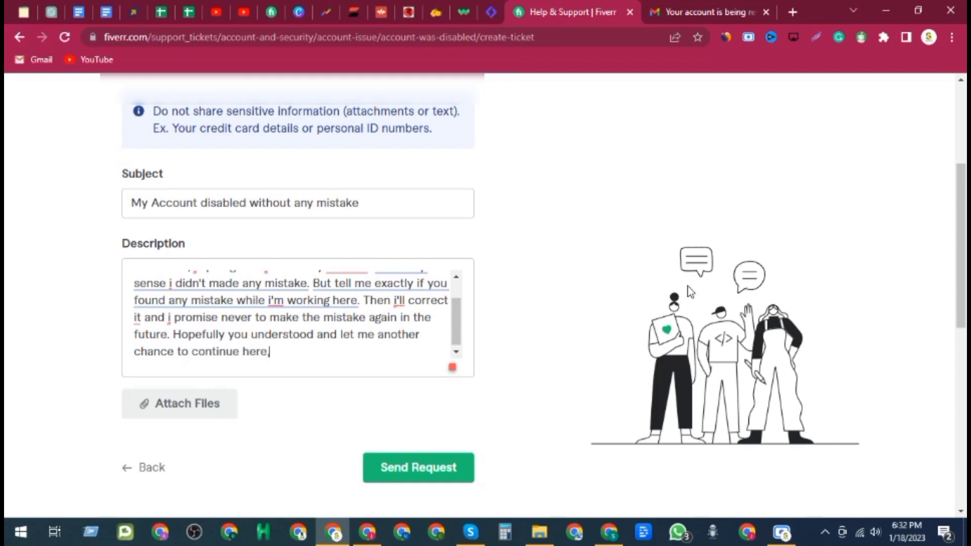
type(", Thank you in ad")
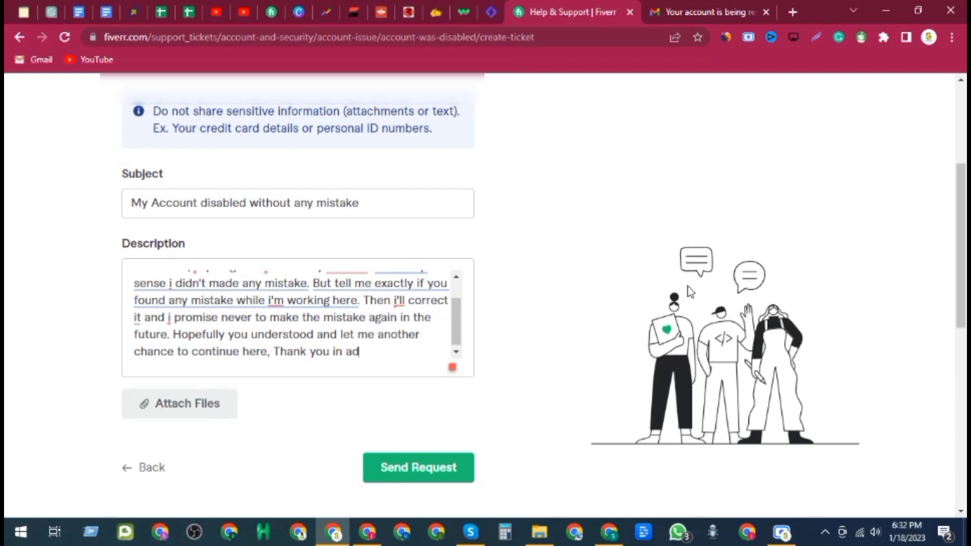
type("vance!")
Accept the grammar correction "mistakes" in the apology sentence and check the rewrite suggestion for the sentence after it.
scroll(345, 351, "up", 4)
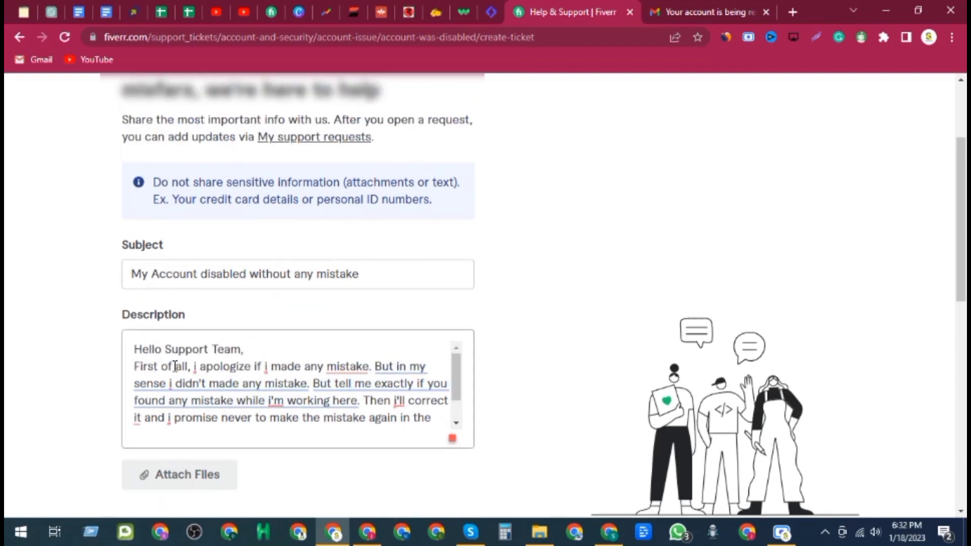
mouse_move(347, 369)
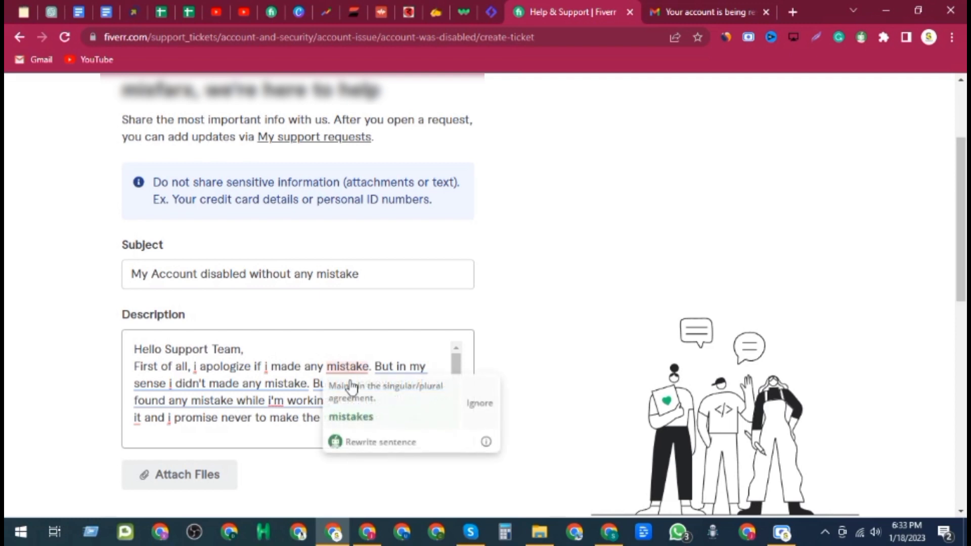
left_click(360, 416)
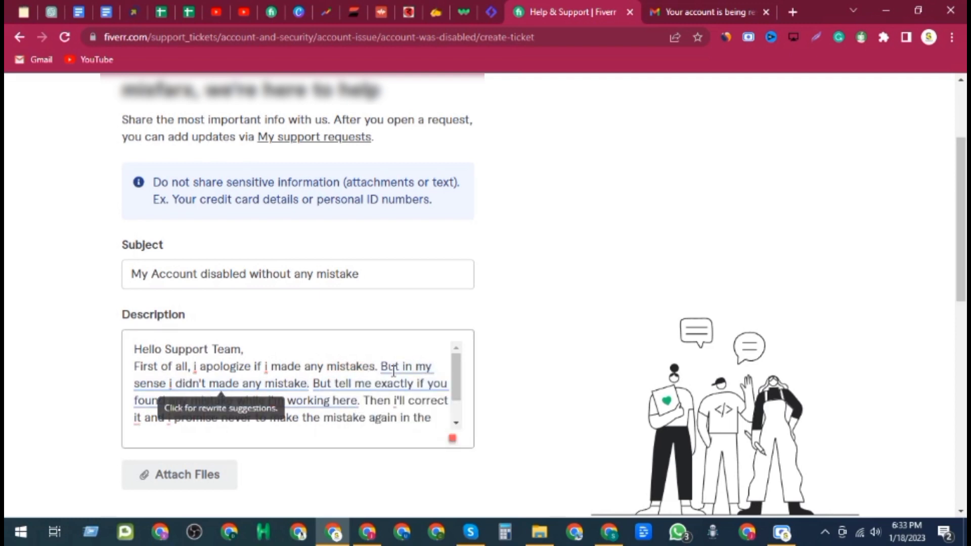
left_click(161, 385)
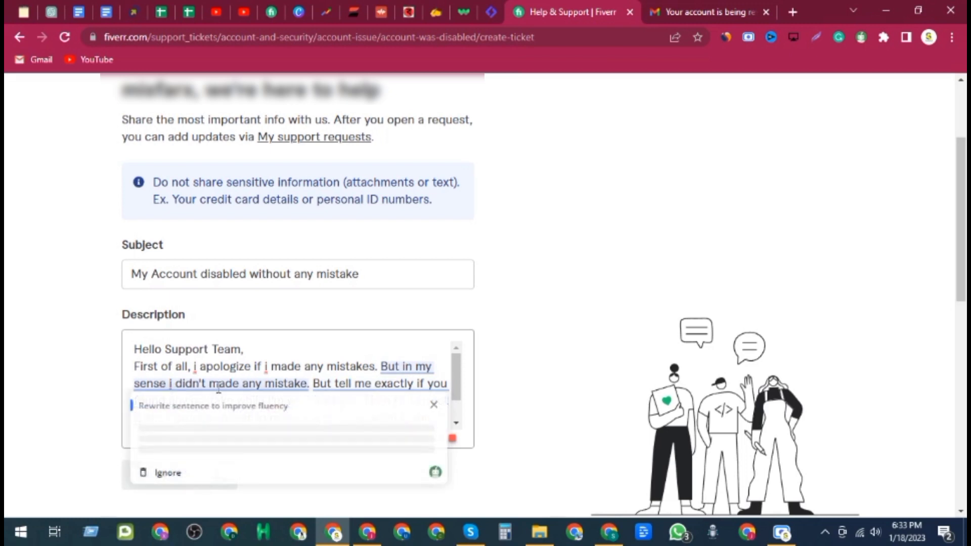
left_click(260, 386)
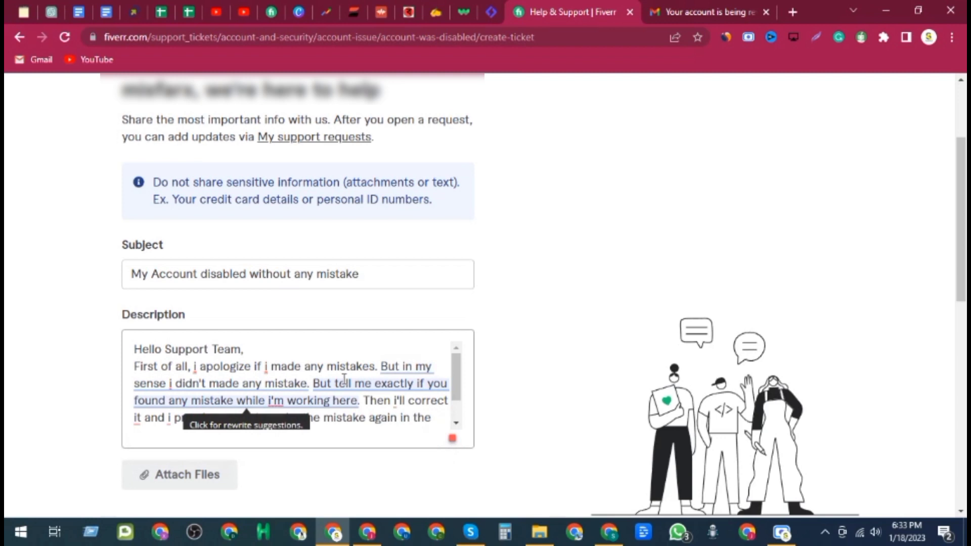
Replace "But" with "Please" so the sentence begins "Please tell me exactly if you found any mistake".
left_click(344, 381)
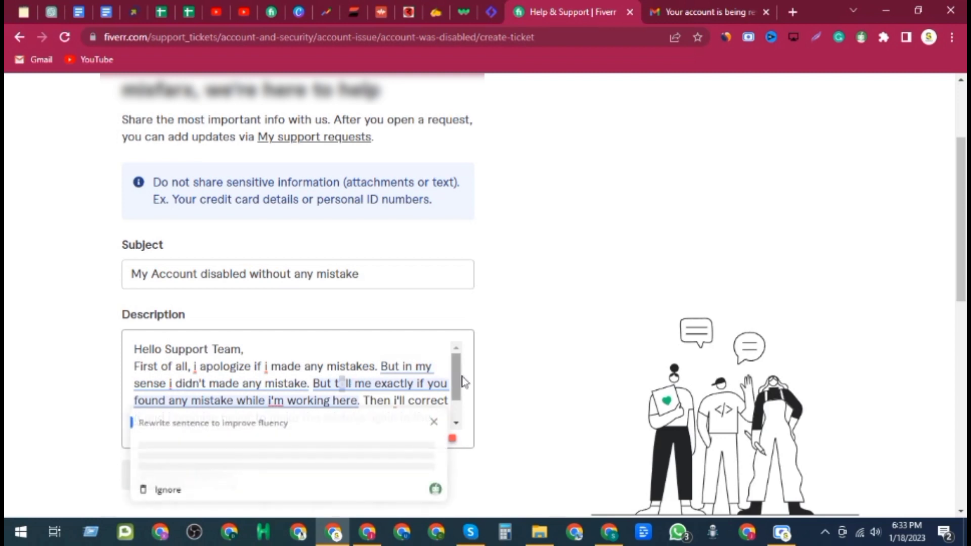
key("BackSpace")
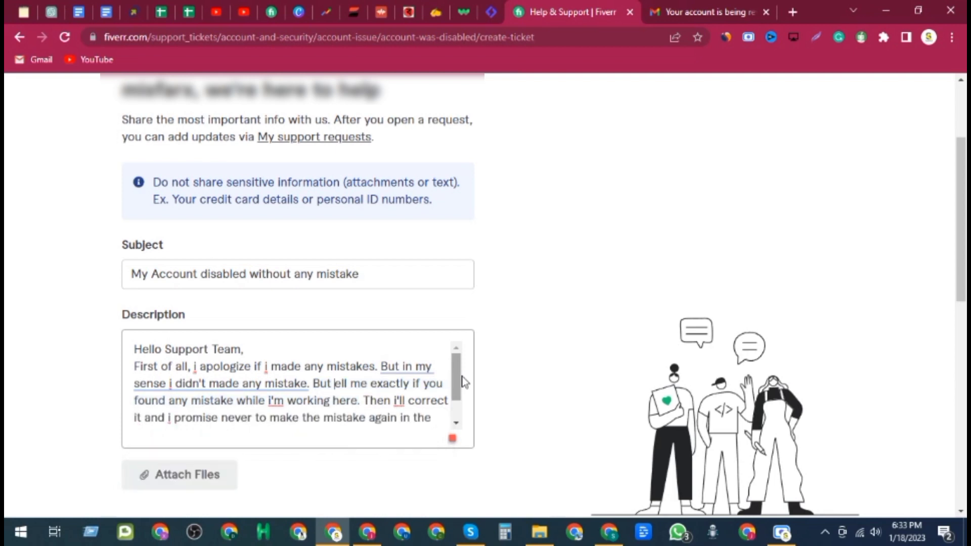
key("BackSpace")
key("BackSpace")
key("BackSpace")
key("BackSpace")
type("Please ")
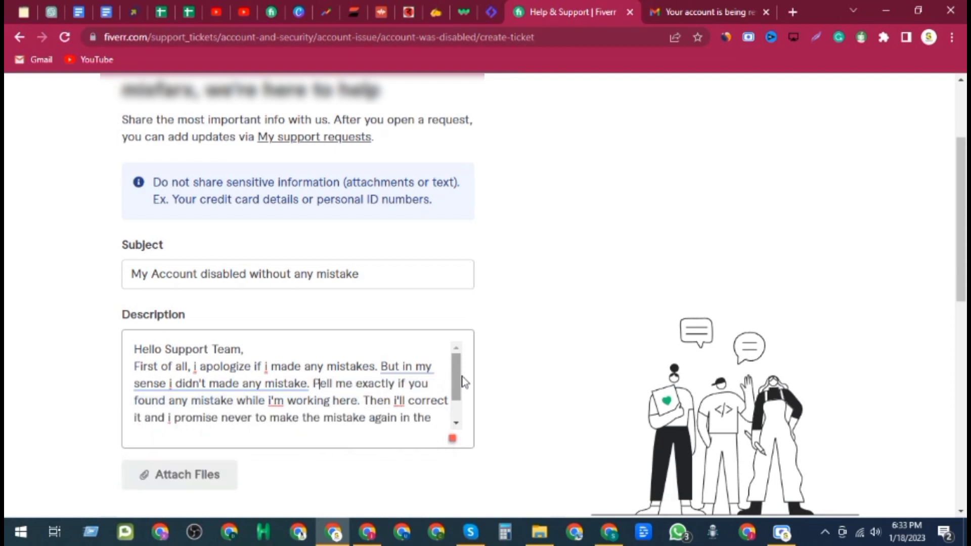
type("t")
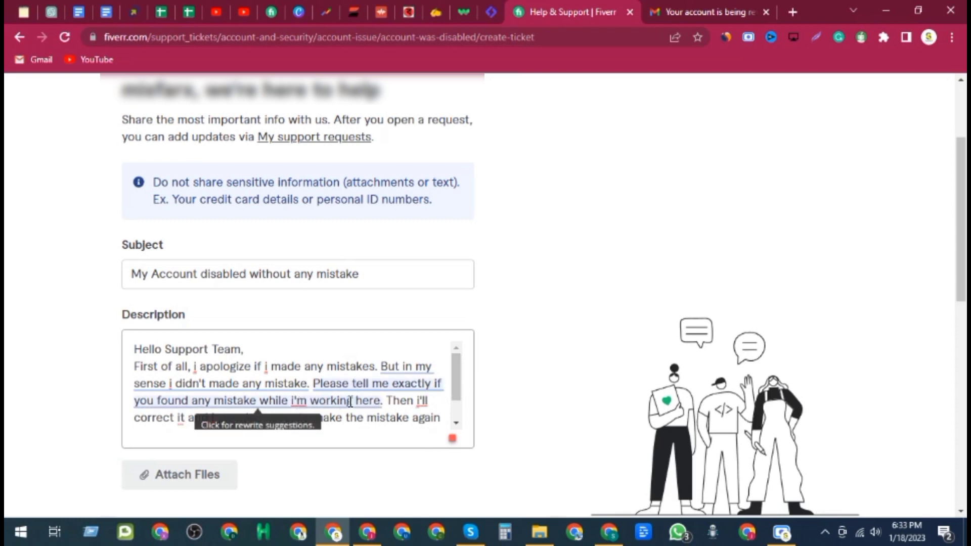
Review the description's closing sentences and the grammar suggestion after "continue here".
scroll(345, 398, "down", 1)
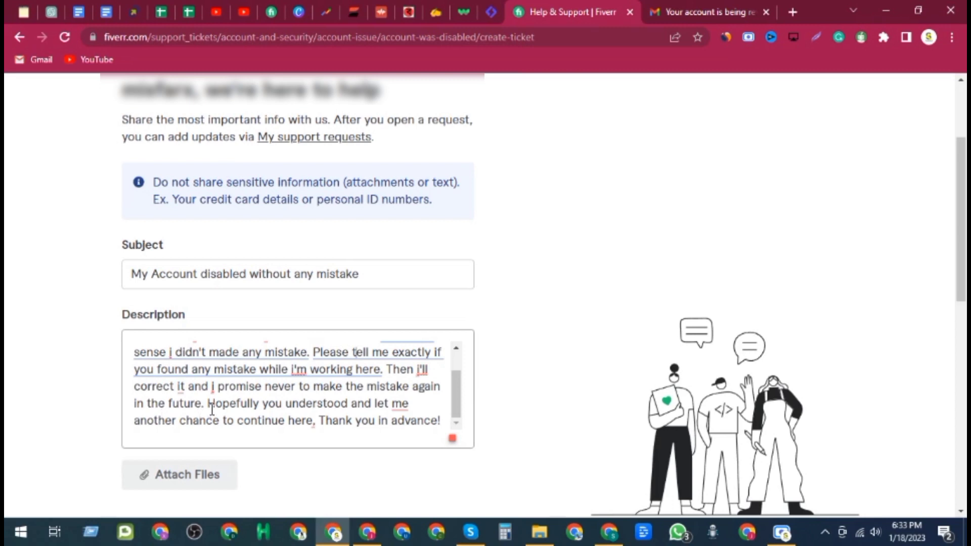
left_click(295, 421)
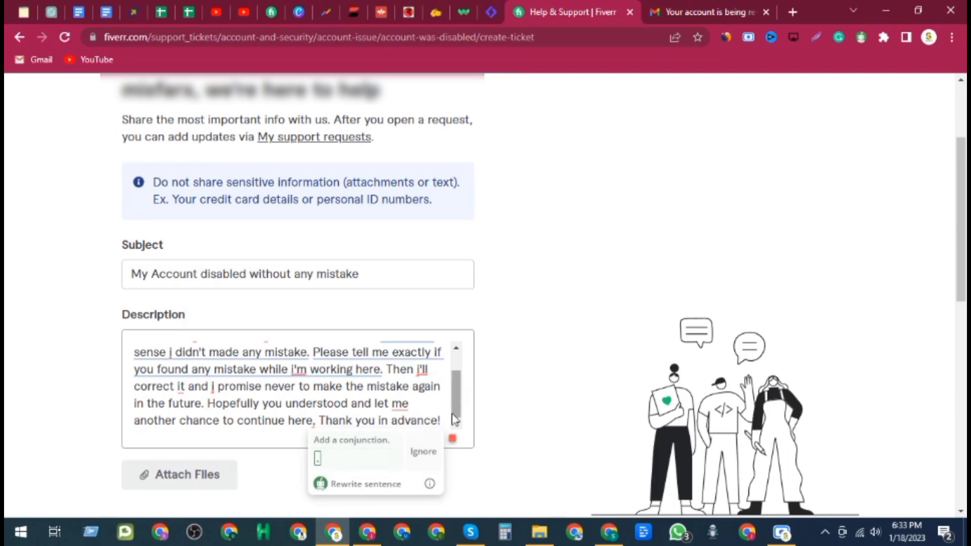
scroll(443, 380, "down", 3)
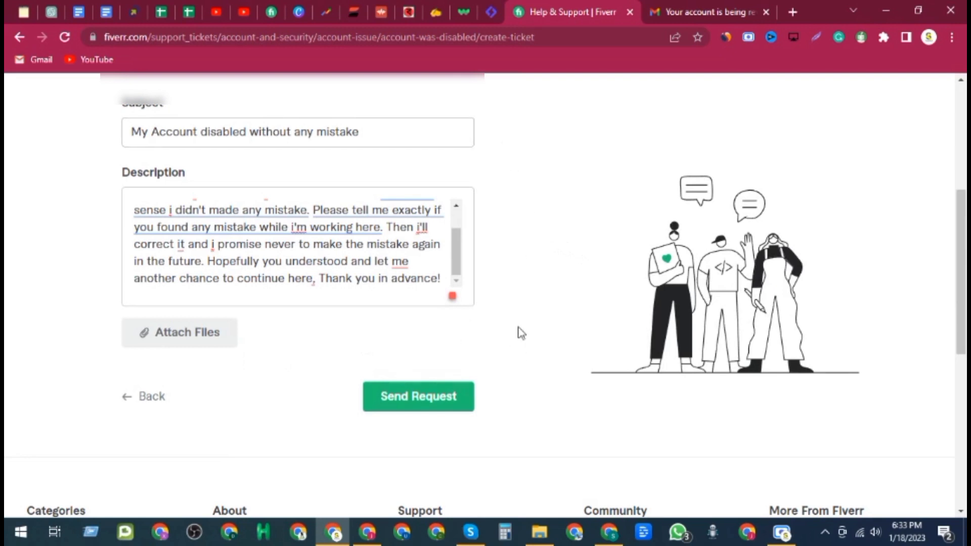
Switch to the Gmail message from Fiverr saying the account is being reviewed.
left_click(272, 10)
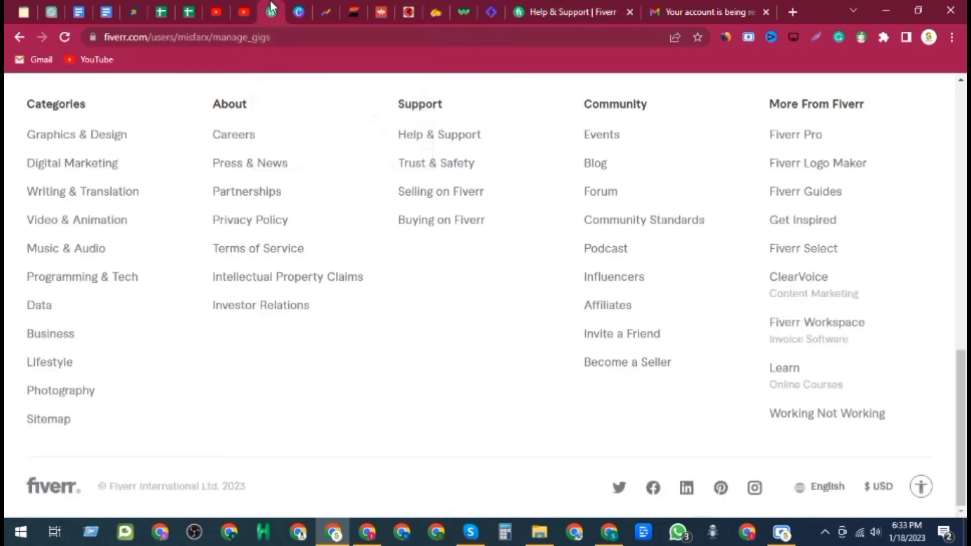
left_click(673, 11)
left_click(817, 37)
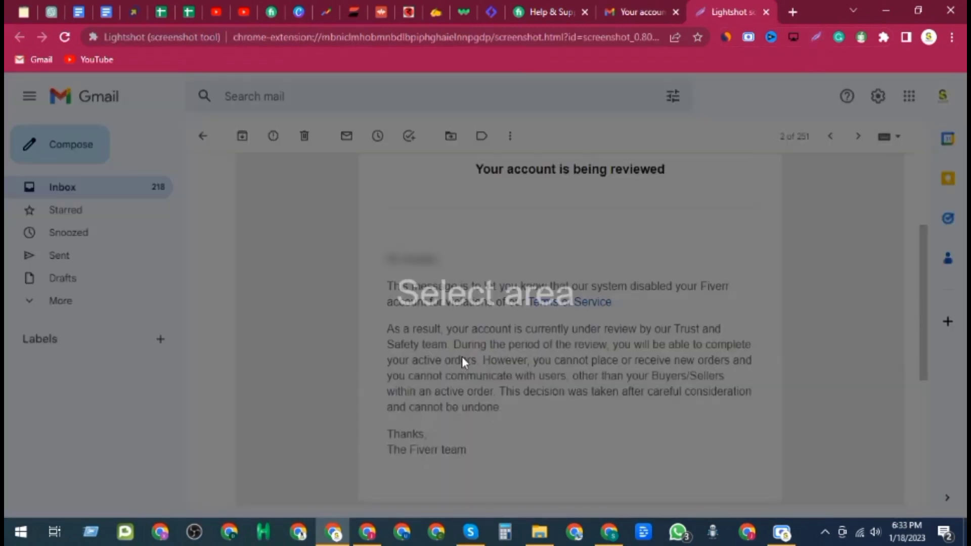
left_click_drag(361, 267, 512, 300)
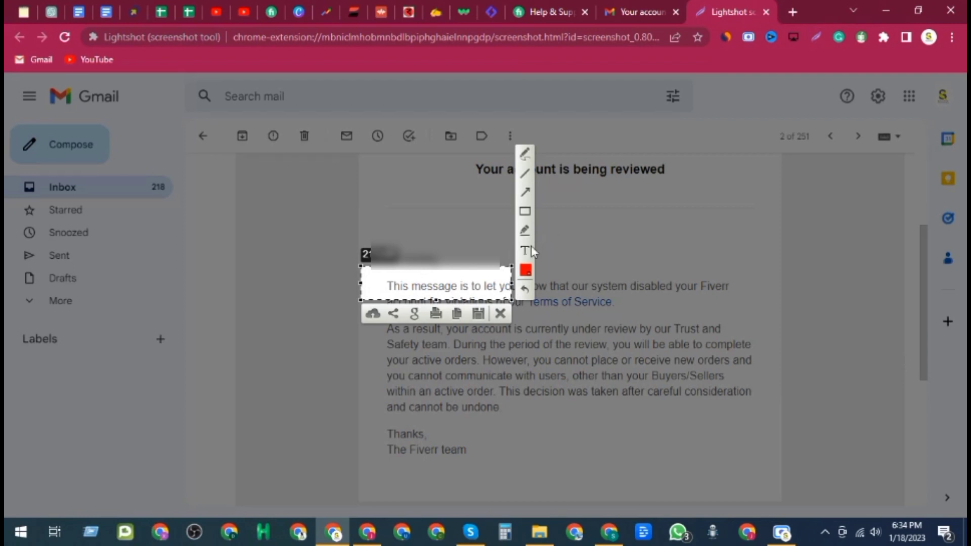
left_click(501, 314)
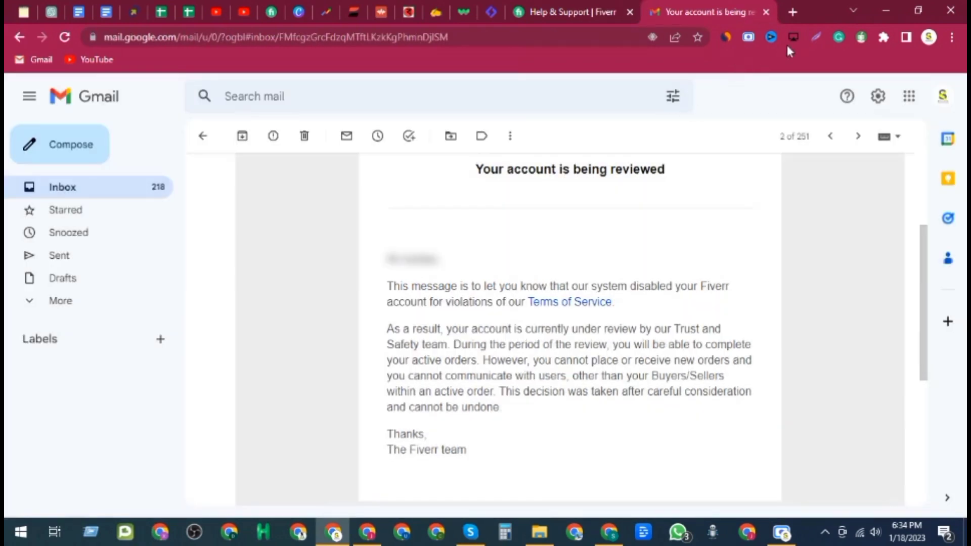
Capture the account review email from its greeting to "The Fiverr team" with Lightshot and save it as Screenshot (9).png in Downloads.
left_click(817, 38)
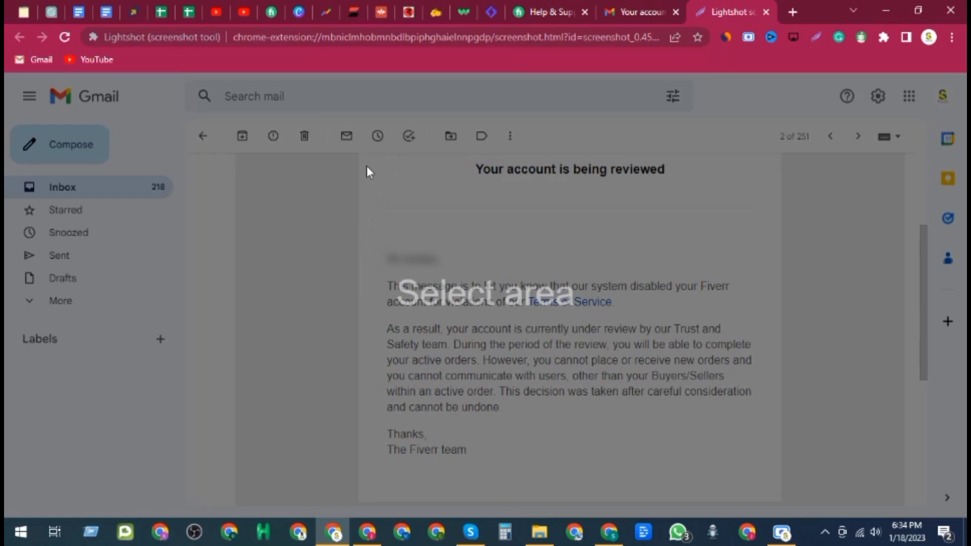
left_click_drag(366, 239, 786, 485)
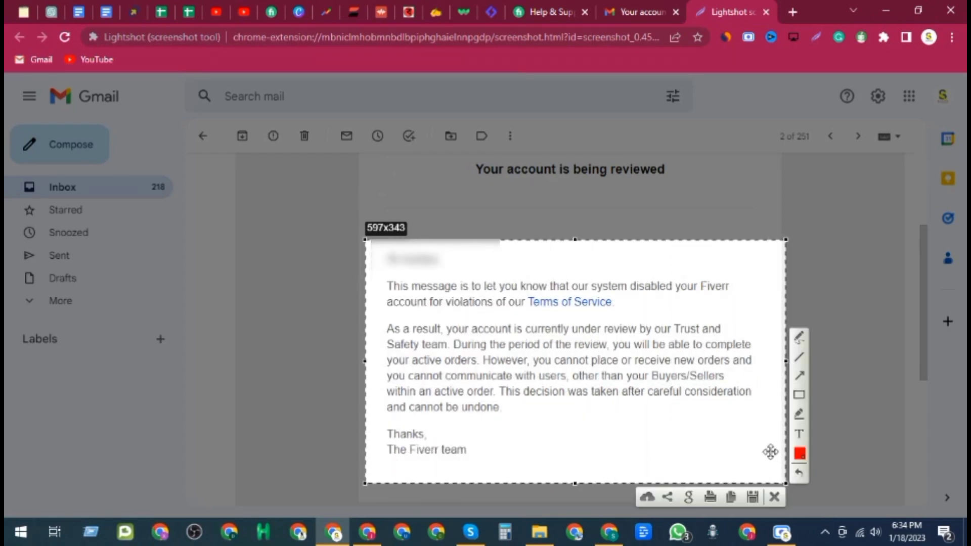
left_click(753, 498)
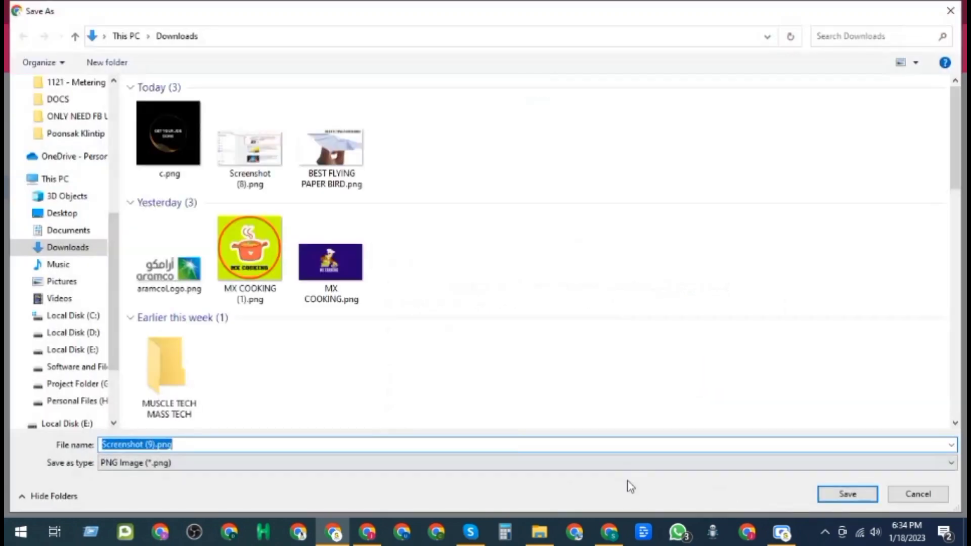
left_click(845, 494)
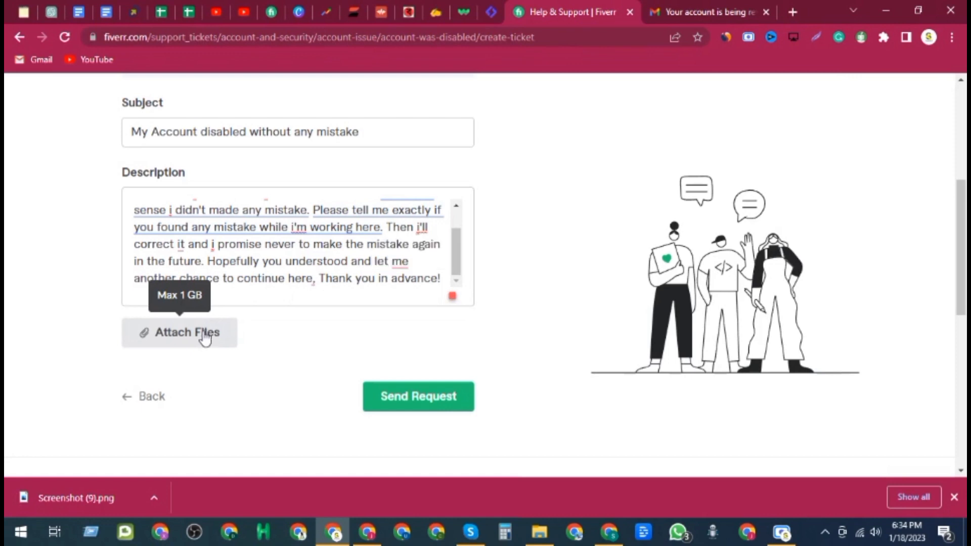
Attach Screenshot (9).png to the Fiverr support request.
left_click_drag(114, 493, 182, 332)
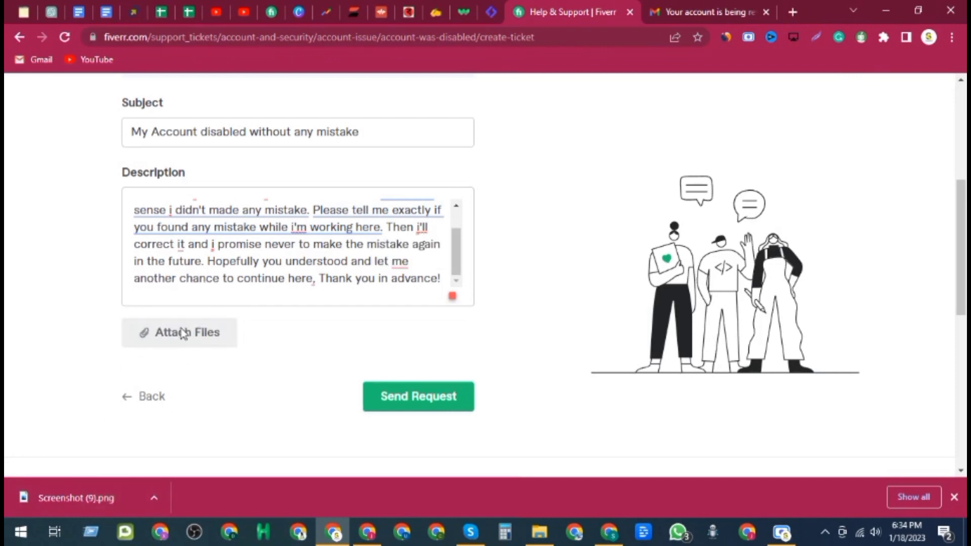
left_click(173, 339)
left_click(853, 493)
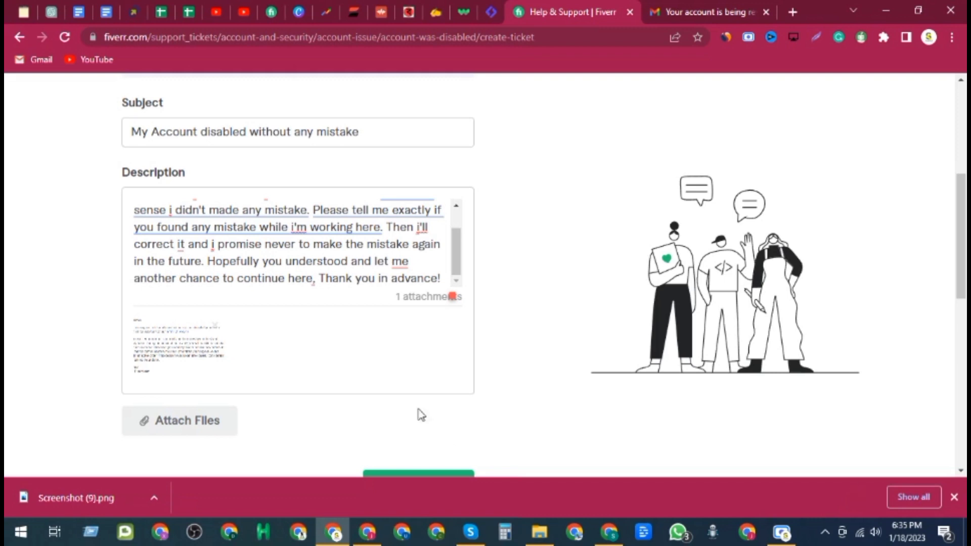
Check the subject, description and attachment of the support request, and submit it.
scroll(419, 414, "down", 3)
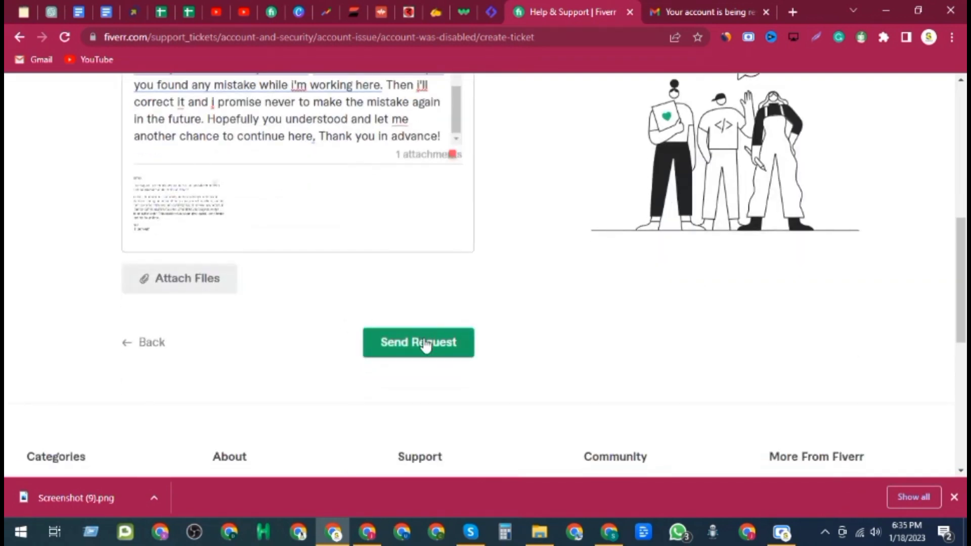
scroll(433, 357, "up", 4)
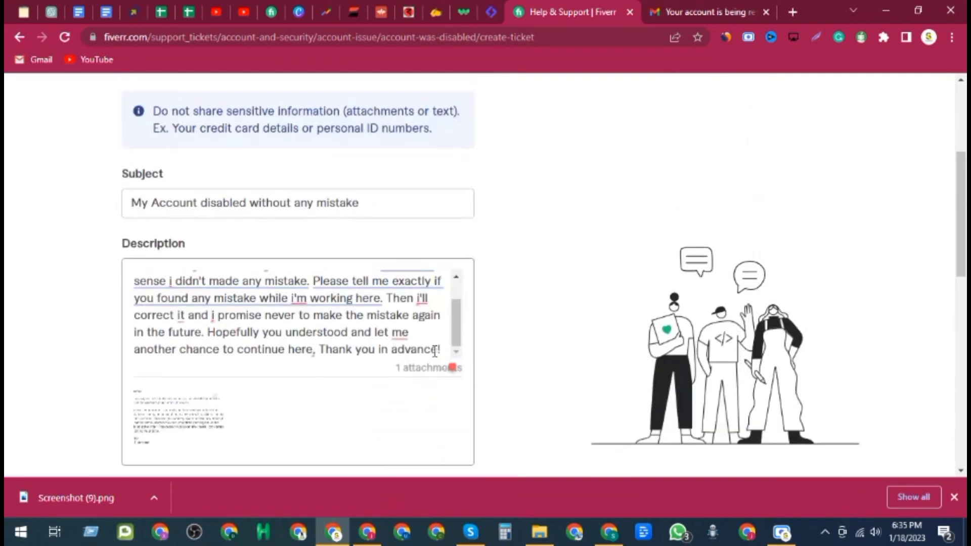
scroll(434, 350, "up", 2)
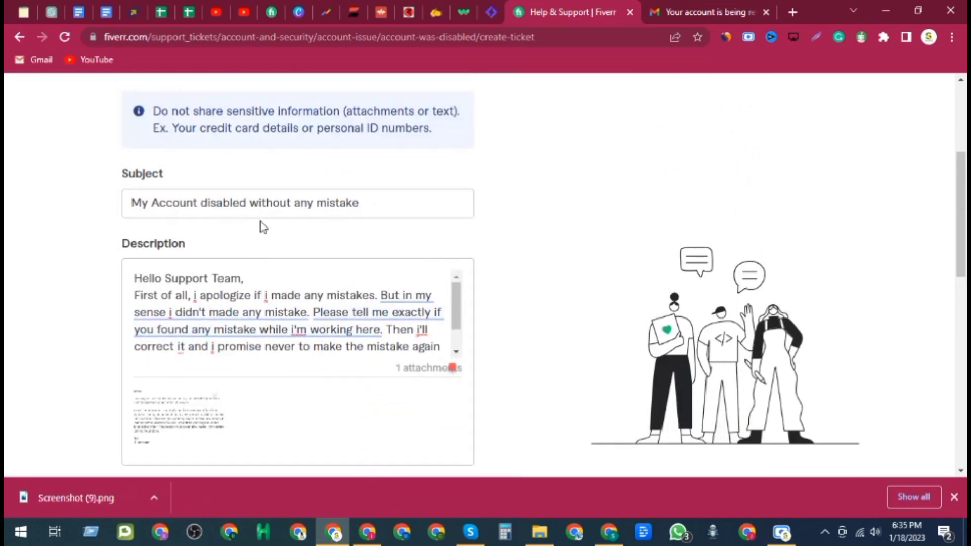
scroll(258, 228, "up", 4)
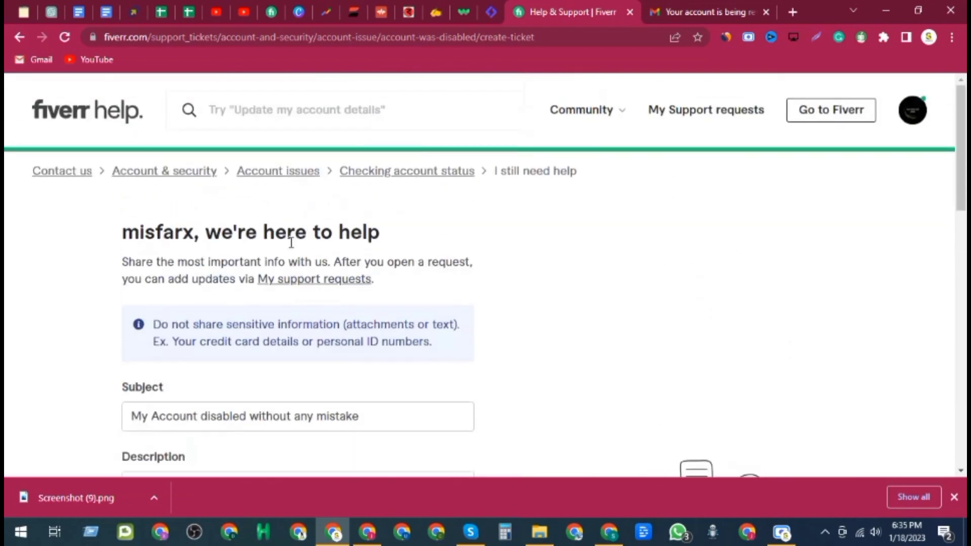
scroll(291, 244, "down", 3)
scroll(297, 262, "down", 5)
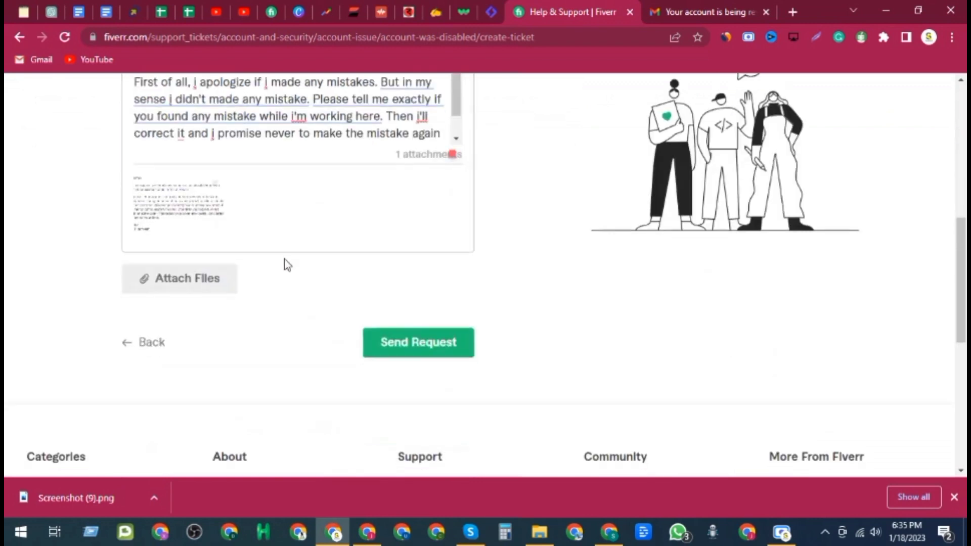
left_click(413, 346)
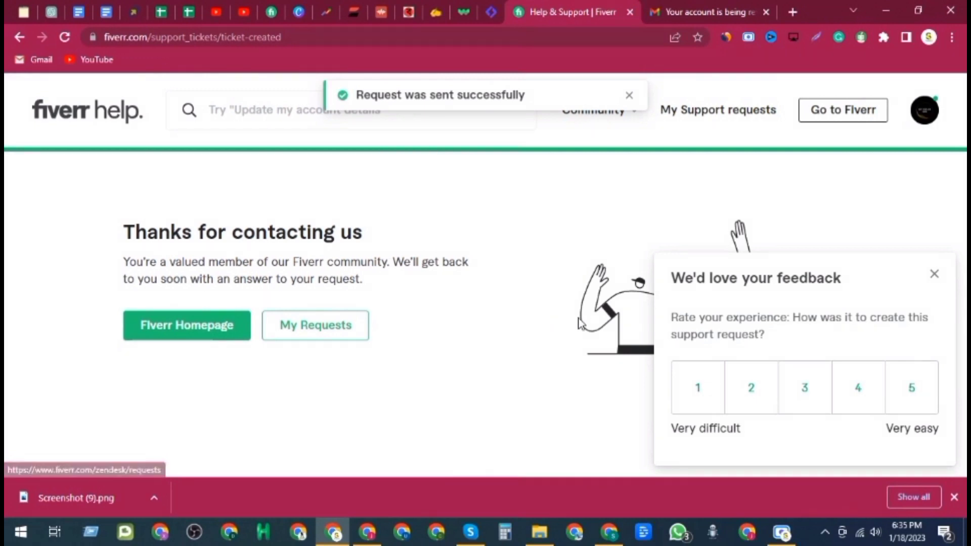
Rate the support request experience 5 (very easy) and begin the optional feedback comment with "Please let sellers to work with".
left_click(913, 389)
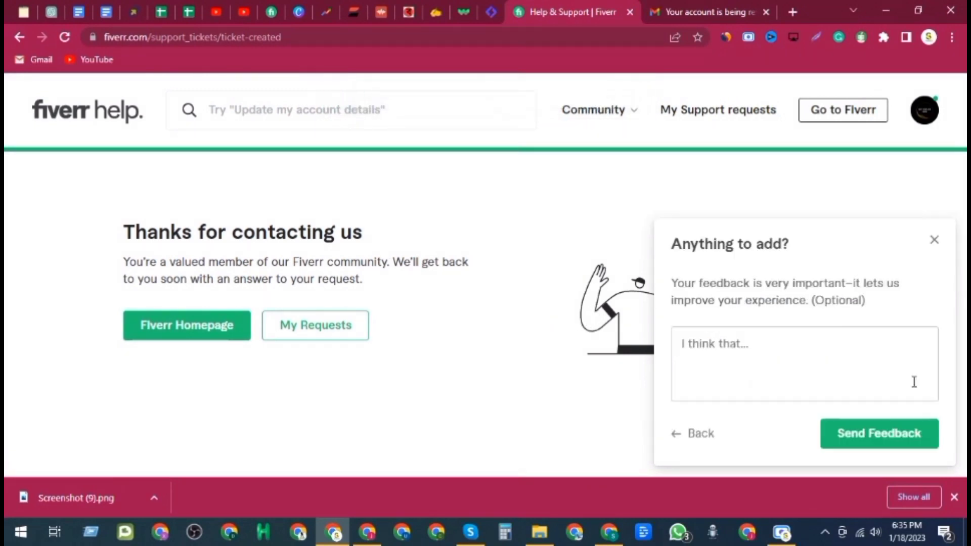
left_click(759, 350)
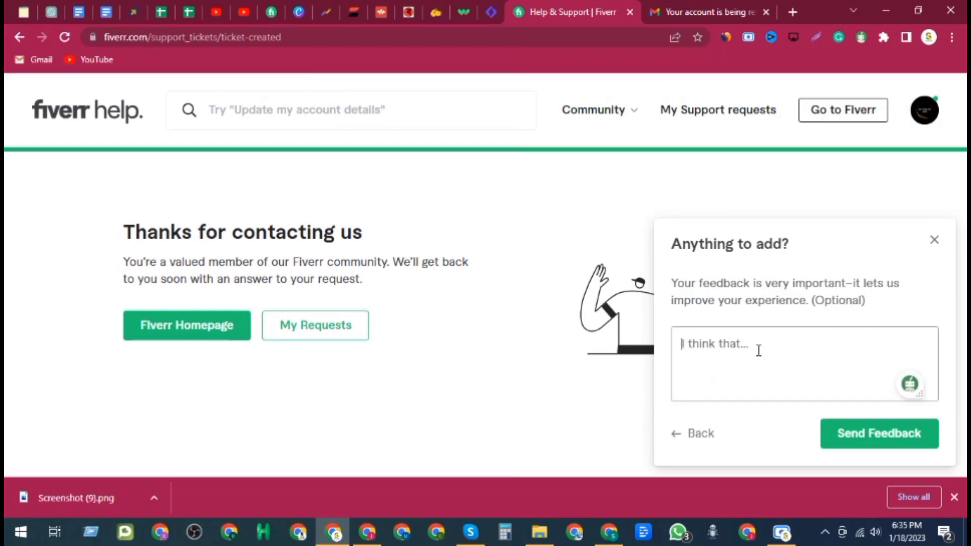
type("Plaeas")
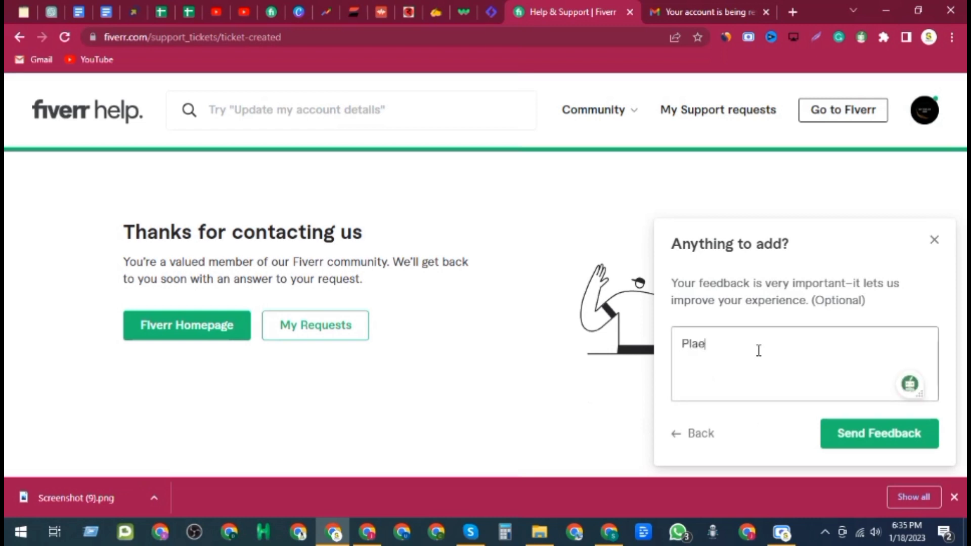
key("BackSpace")
key("BackSpace")
key("BackSpace")
key("BackSpace")
type("ease let sel")
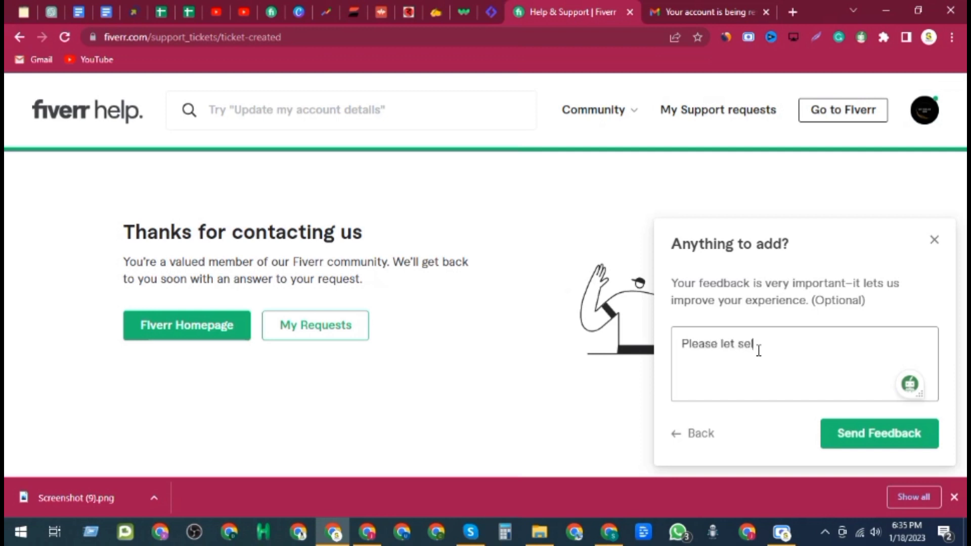
type("lers to work with")
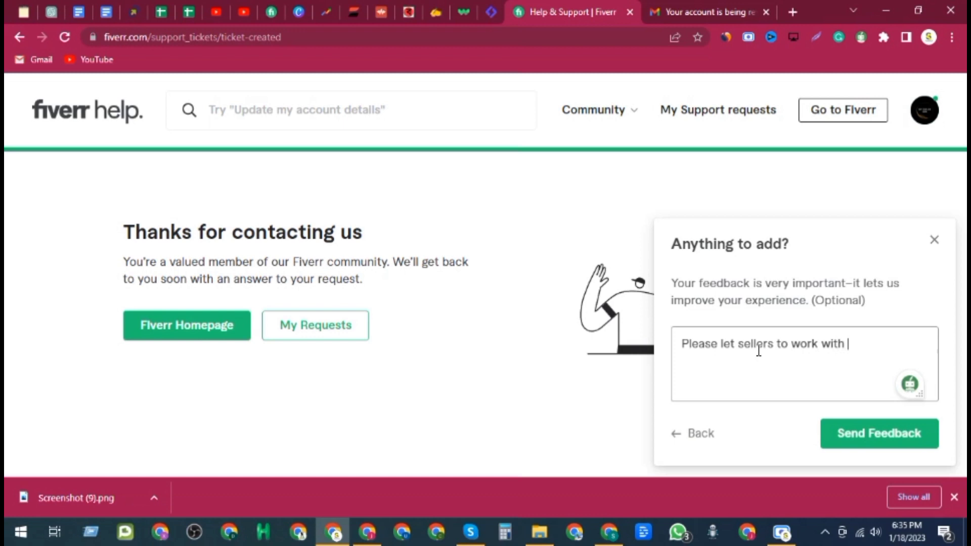
Replace the comment's last word "with" by "here without disabling", using the spelling suggestion to correct "disabling".
key("BackSpace")
key("BackSpace")
key("BackSpace")
key("BackSpace")
key("BackSpace")
type("here without")
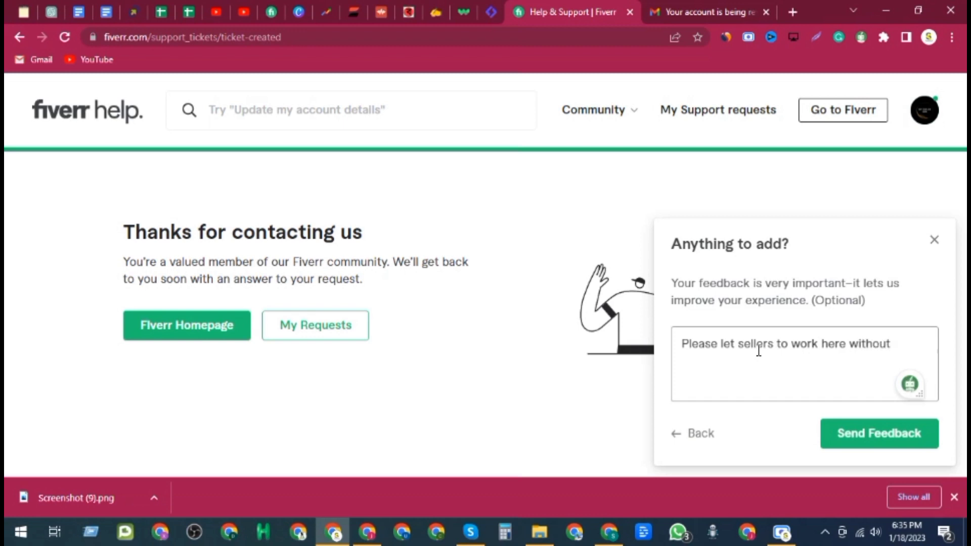
type("disble")
key("BackSpace")
type("ing")
right_click(693, 364)
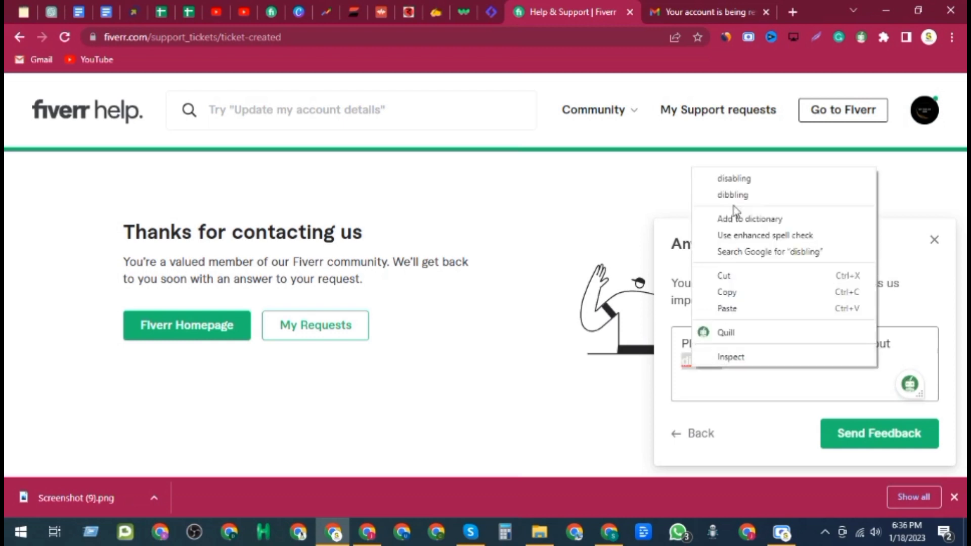
left_click(735, 178)
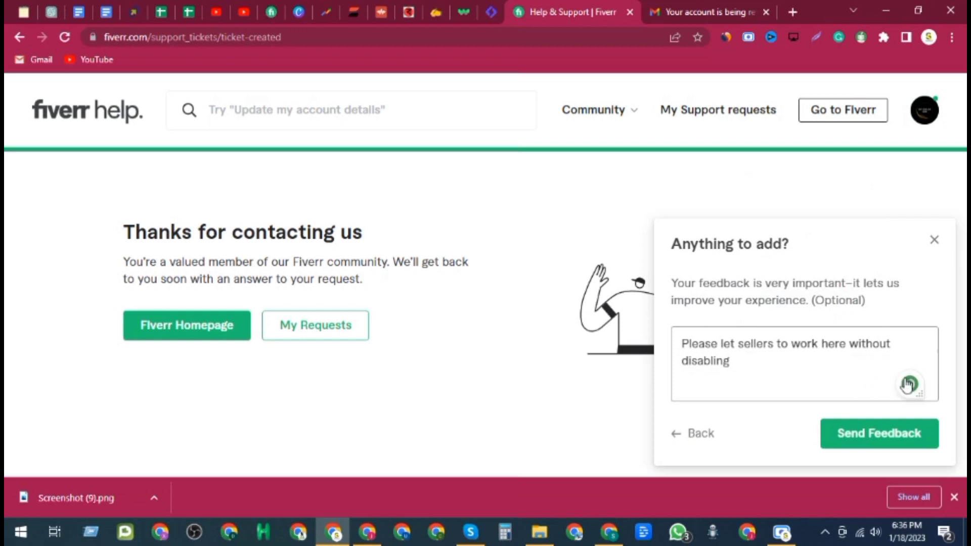
End the feedback sentence with "their accounts." and start the following sentence with "Instead of".
type("the")
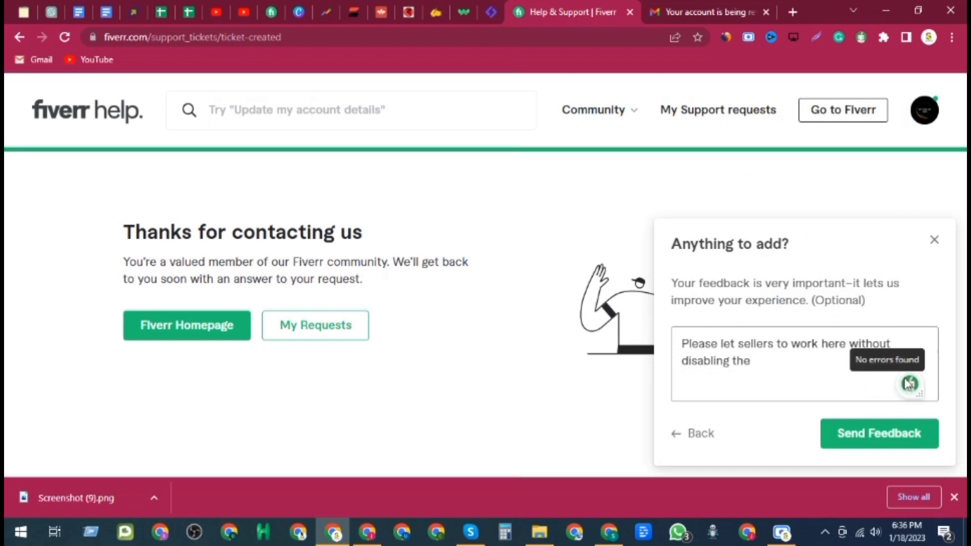
type("ir accou")
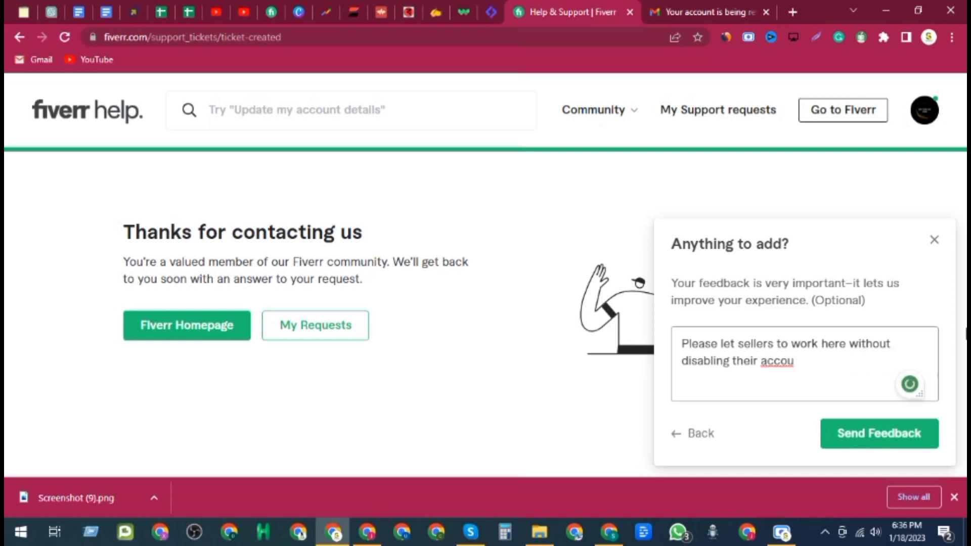
type("nt.")
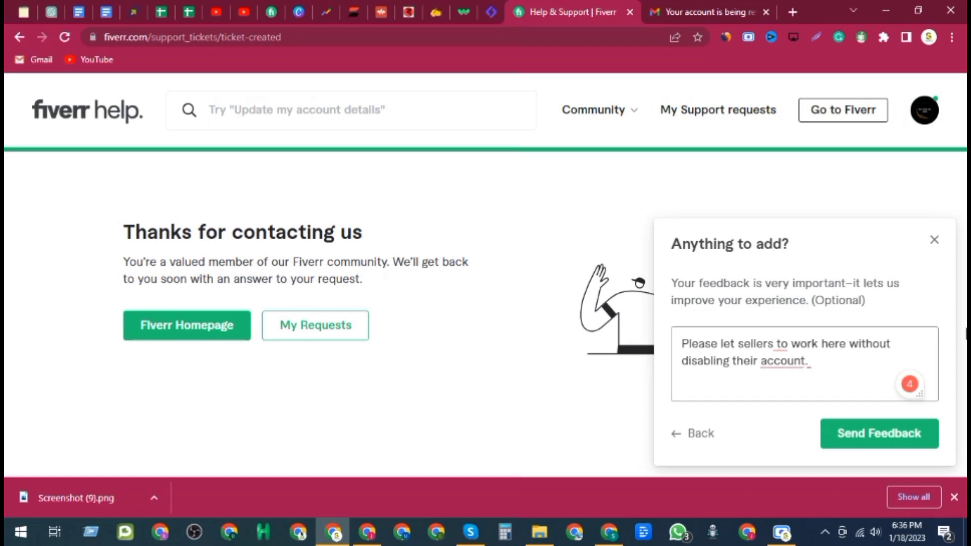
key("BackSpace")
key("BackSpace")
type("s")
type(". Instead ")
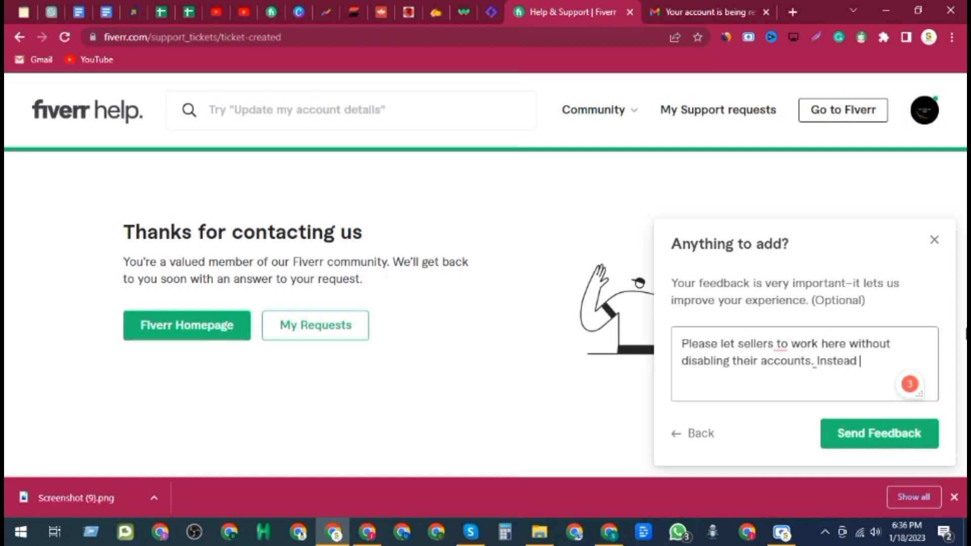
type("of")
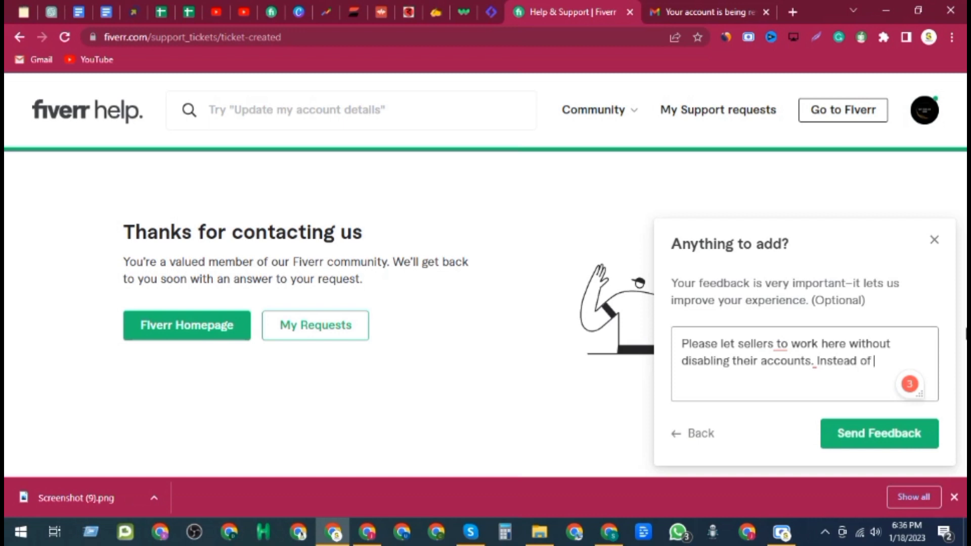